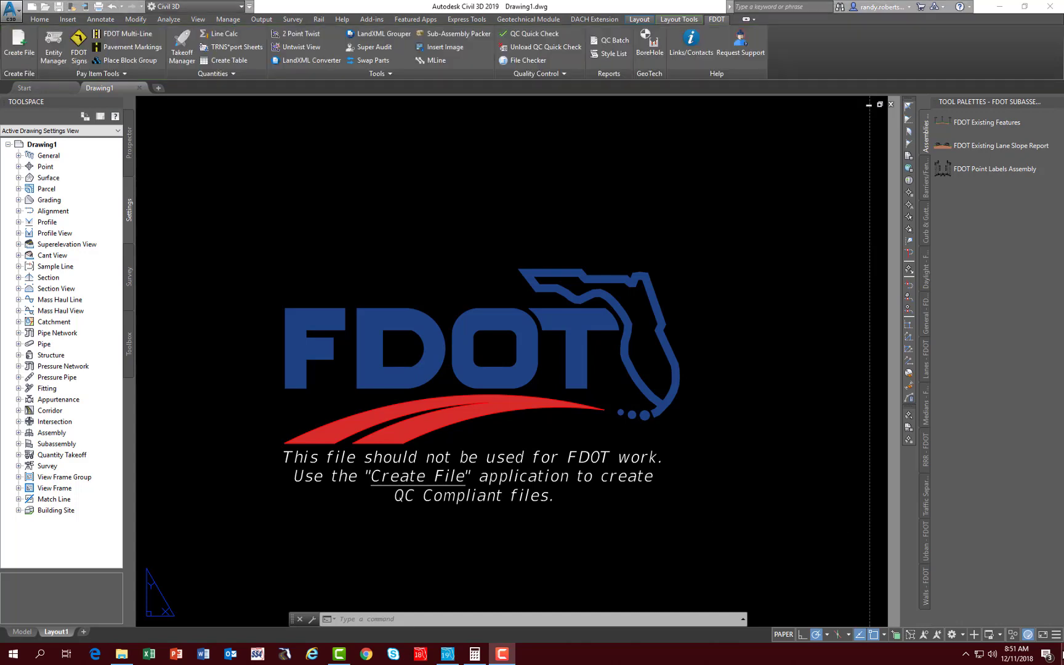
Show the desktop, open the FDOT2019.C3D folder of shortcuts and move its window aside.
{"action": "key", "text": "super+d"}
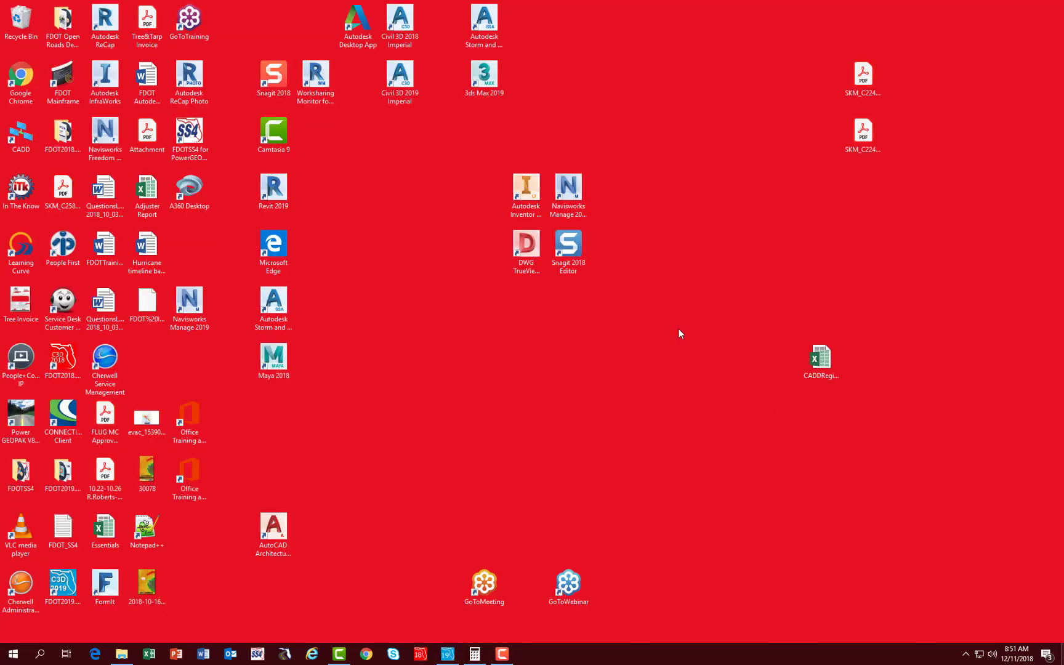
{"action": "left_click", "coordinate": [63, 473]}
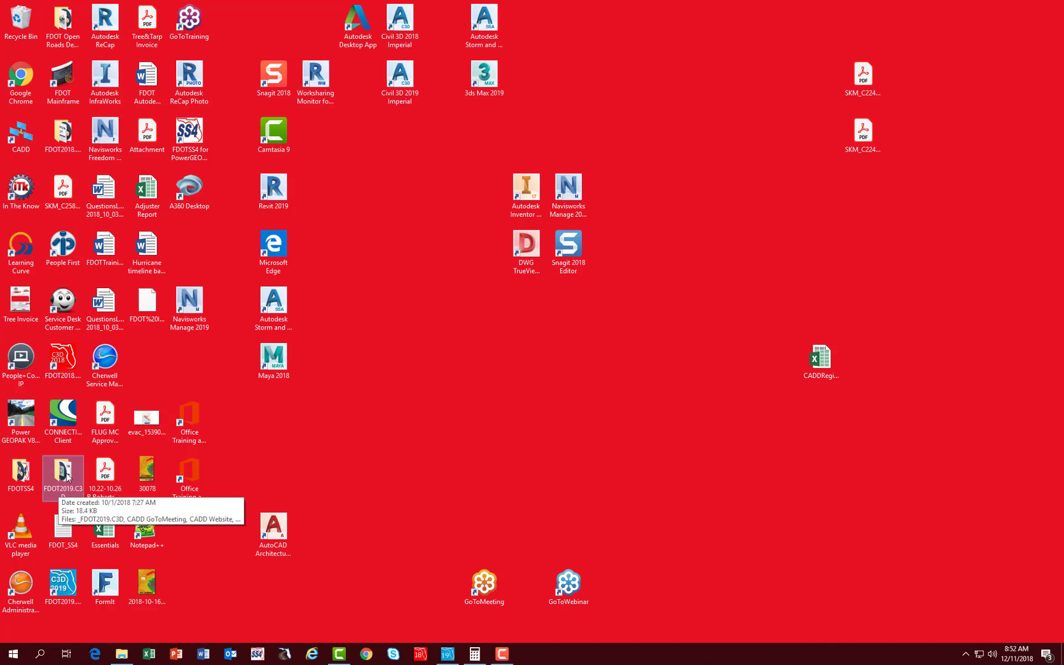
{"action": "double_click", "coordinate": [64, 474]}
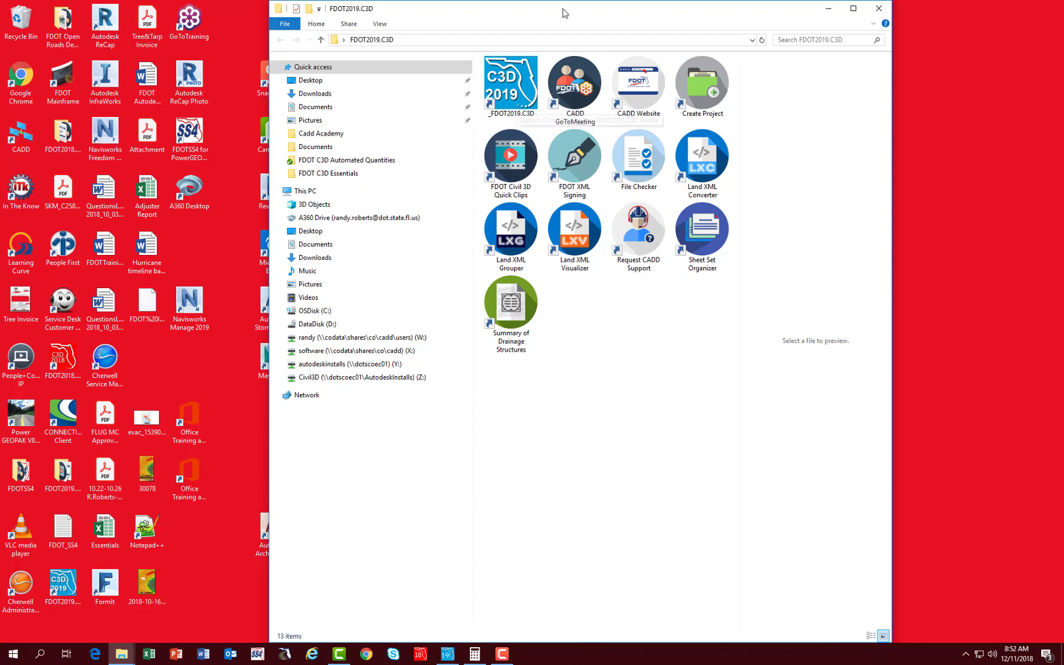
{"action": "left_click_drag", "start_coordinate": [563, 12], "coordinate": [681, 14]}
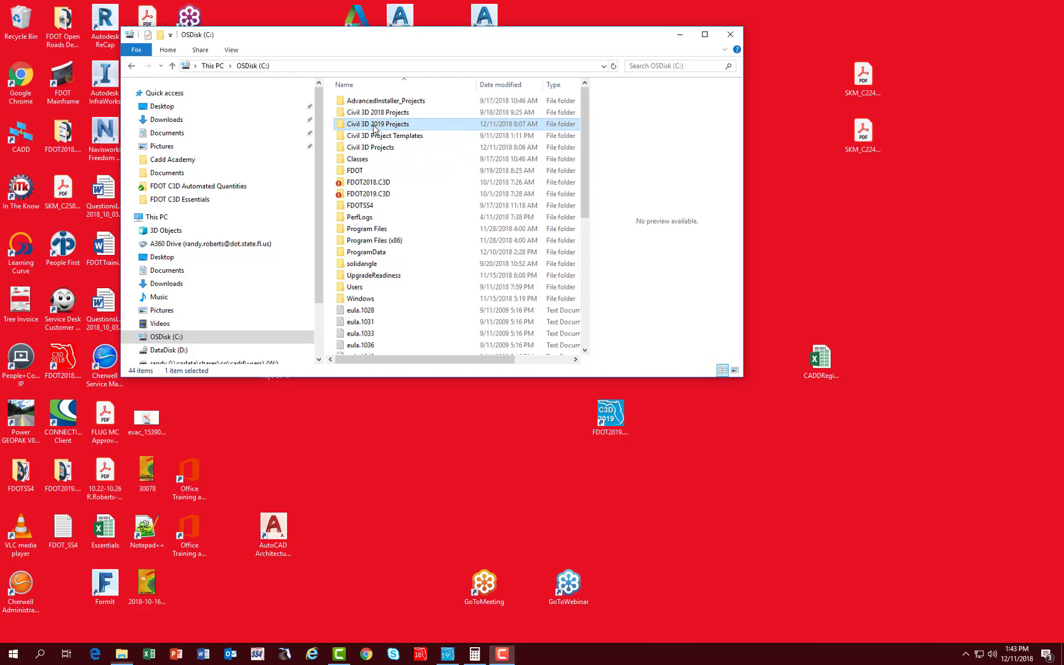
Open the Civil 3D 2019 Projects folder on the C: drive, and launch Civil 3D with the FDOT2019.C3D desktop shortcut.
{"action": "double_click", "coordinate": [374, 125]}
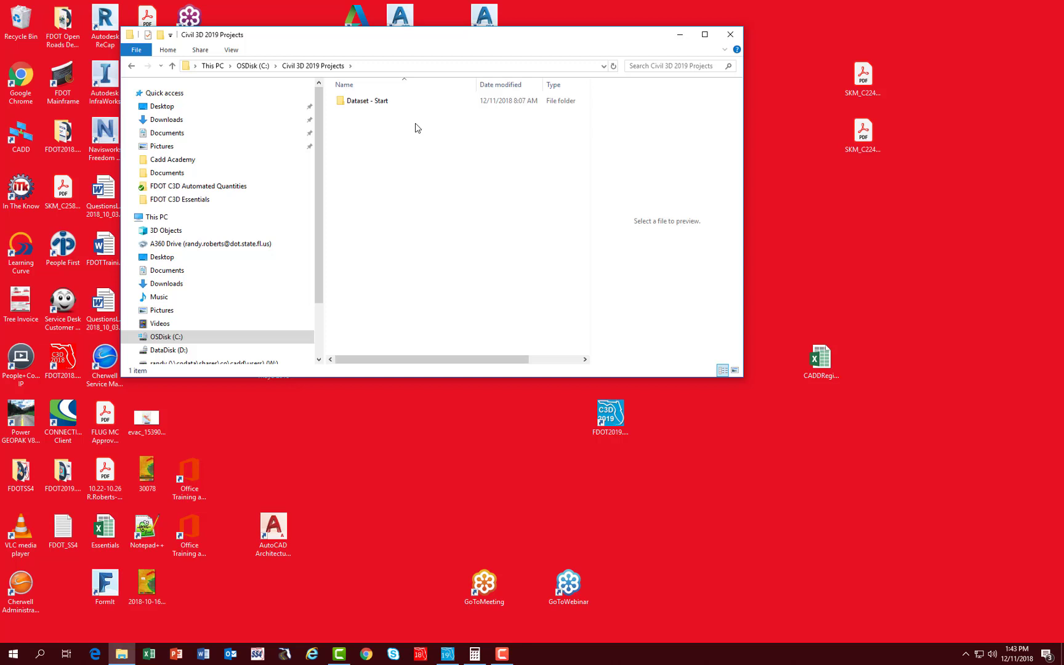
{"action": "left_click", "coordinate": [273, 522]}
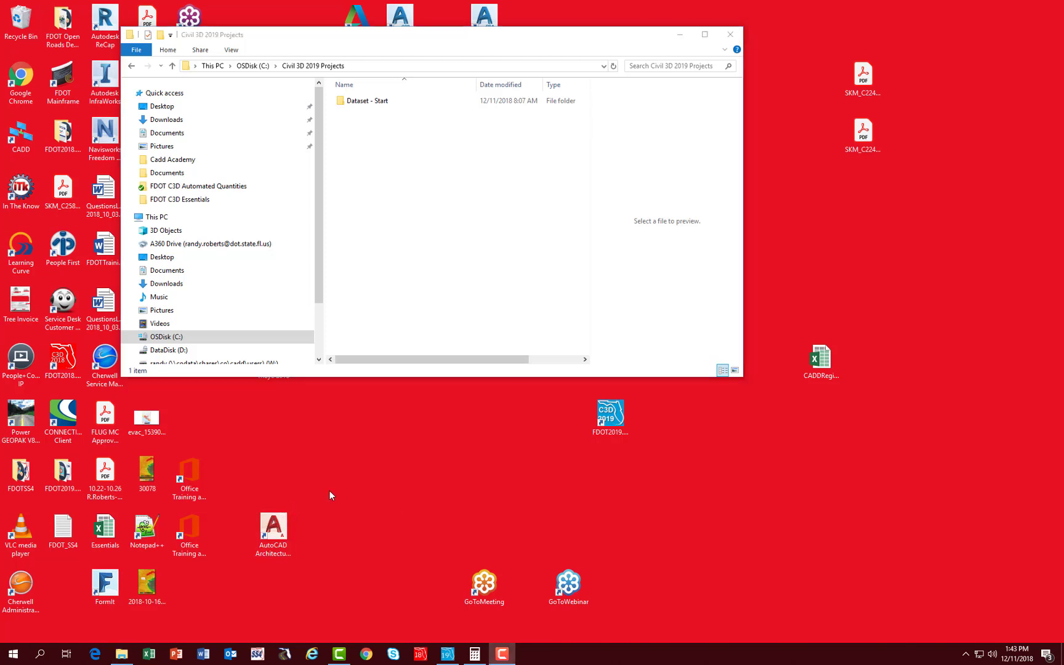
{"action": "double_click", "coordinate": [617, 425]}
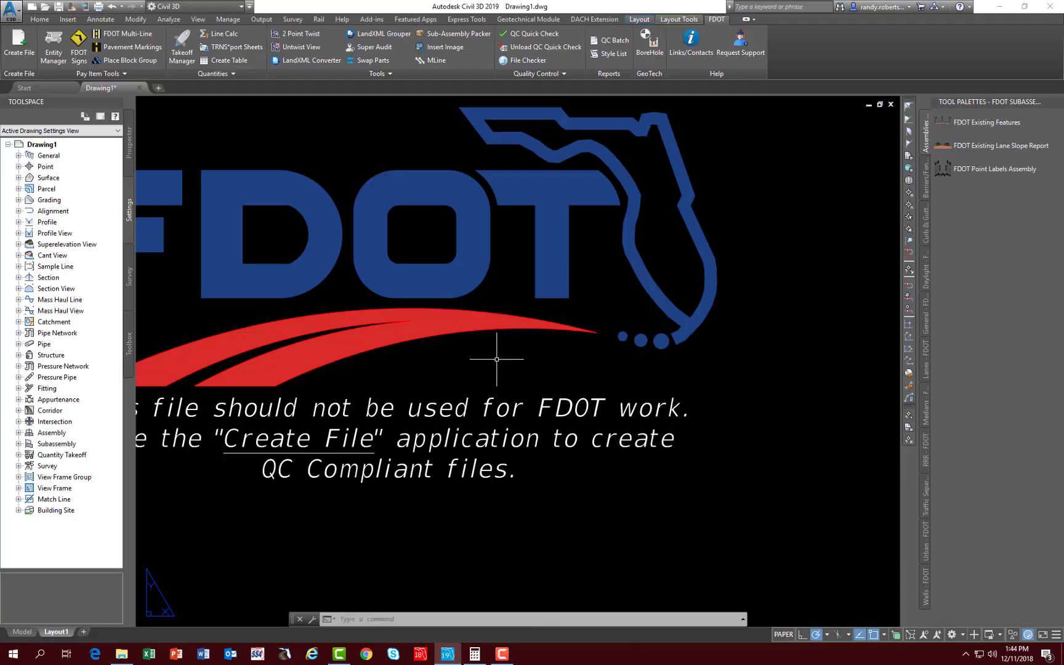
{"action": "left_click", "coordinate": [496, 357]}
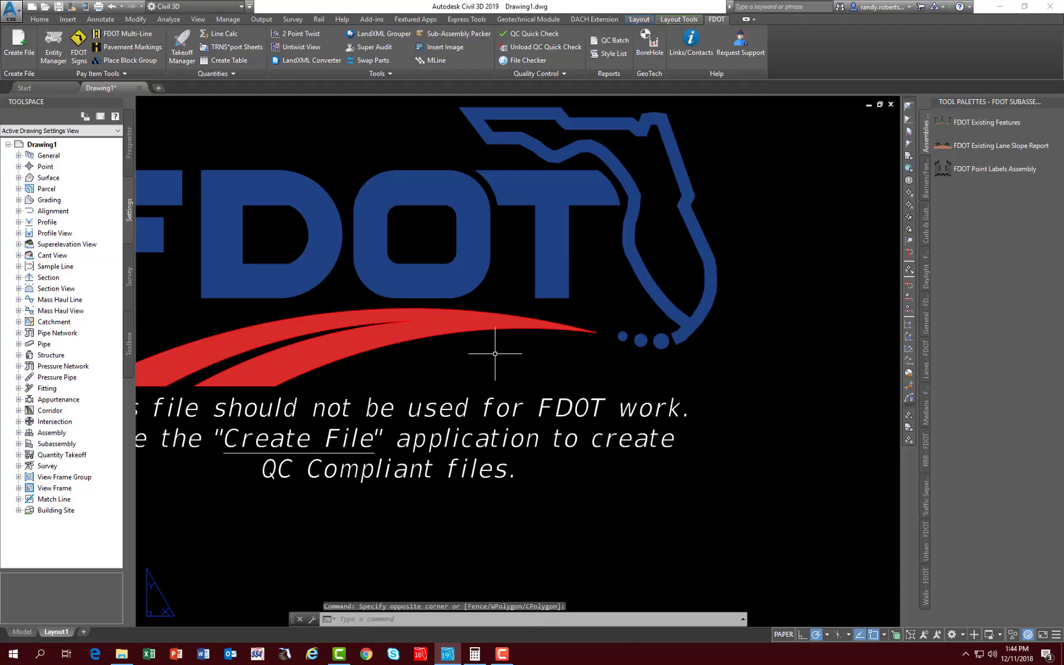
{"action": "middle_click_drag", "start_coordinate": [496, 357], "coordinate": [593, 372]}
{"action": "scroll", "coordinate": [592, 372], "scroll_direction": "down", "scroll_amount": 2}
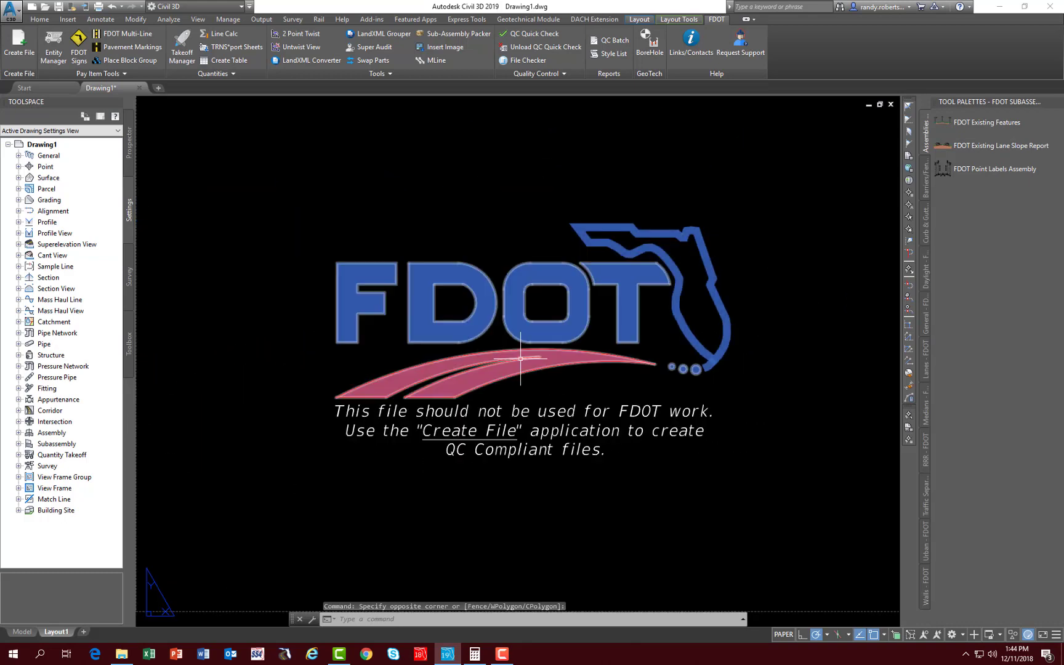
{"action": "scroll", "coordinate": [521, 358], "scroll_direction": "up", "scroll_amount": 2}
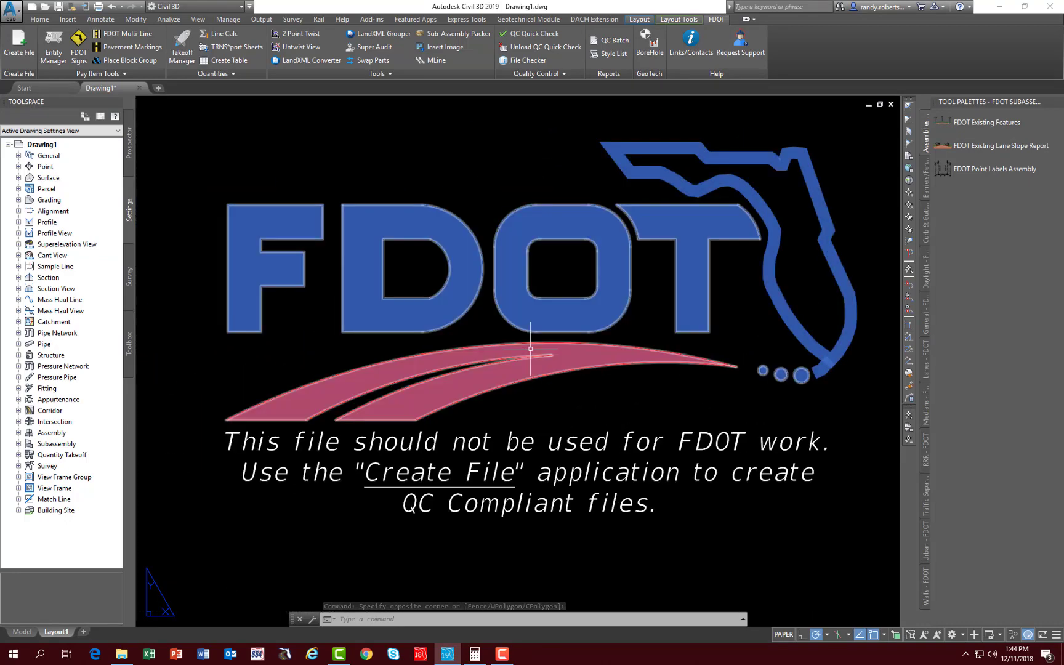
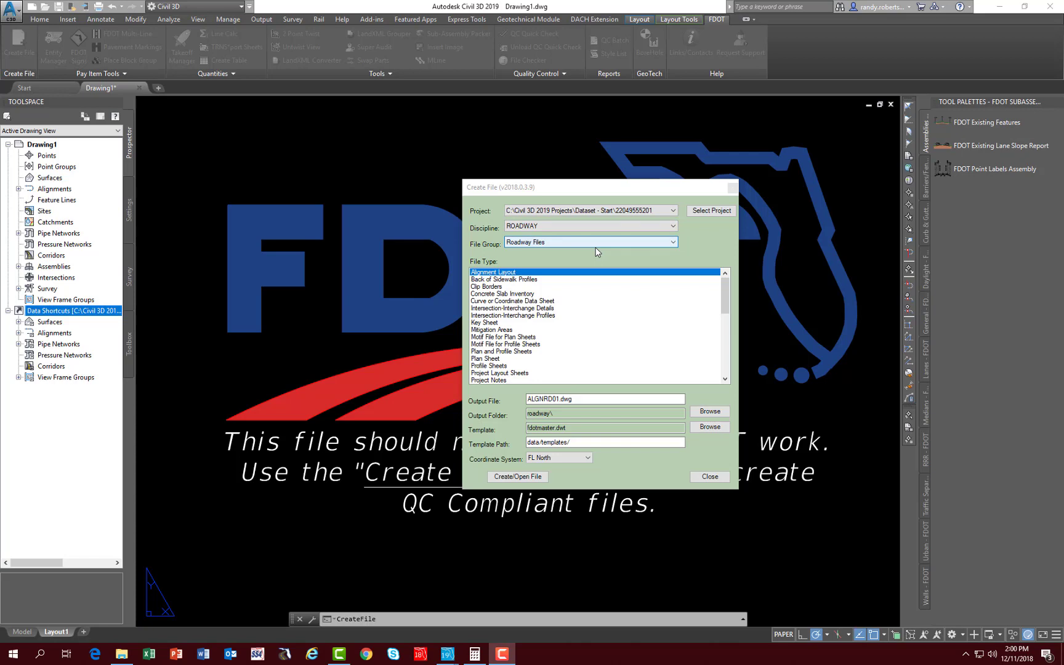
Create the roadway drawing QTDSRD01.dwg using the Quantity Computation Shapes-Calculations file type.
{"action": "scroll", "coordinate": [569, 337], "scroll_direction": "down", "scroll_amount": 4}
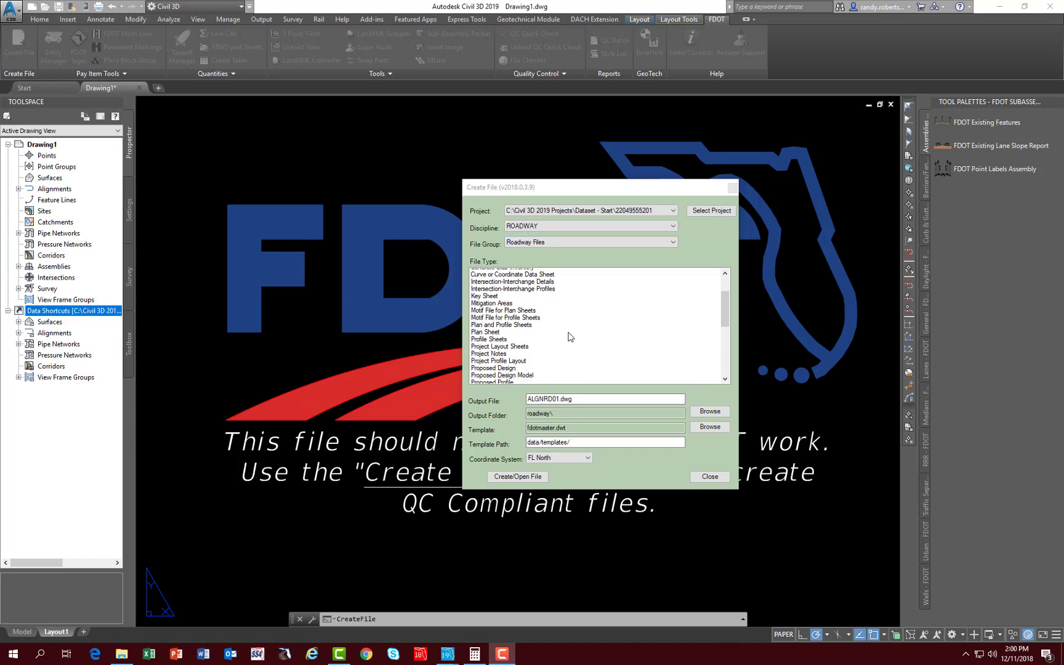
{"action": "scroll", "coordinate": [569, 336], "scroll_direction": "down", "scroll_amount": 1}
{"action": "left_click", "coordinate": [511, 315]}
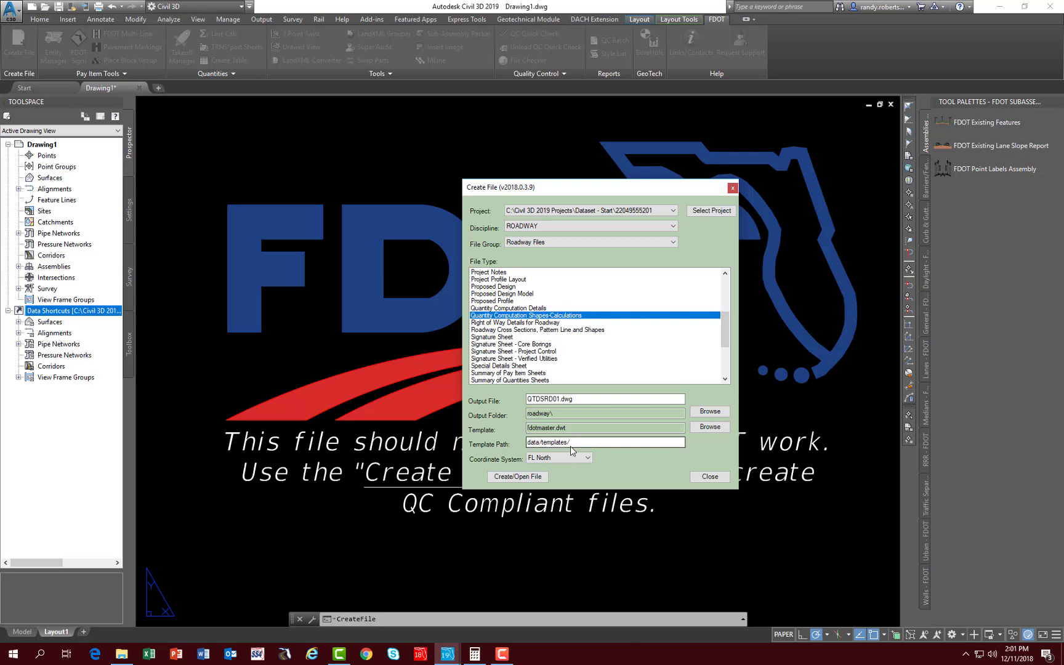
{"action": "left_click", "coordinate": [515, 480]}
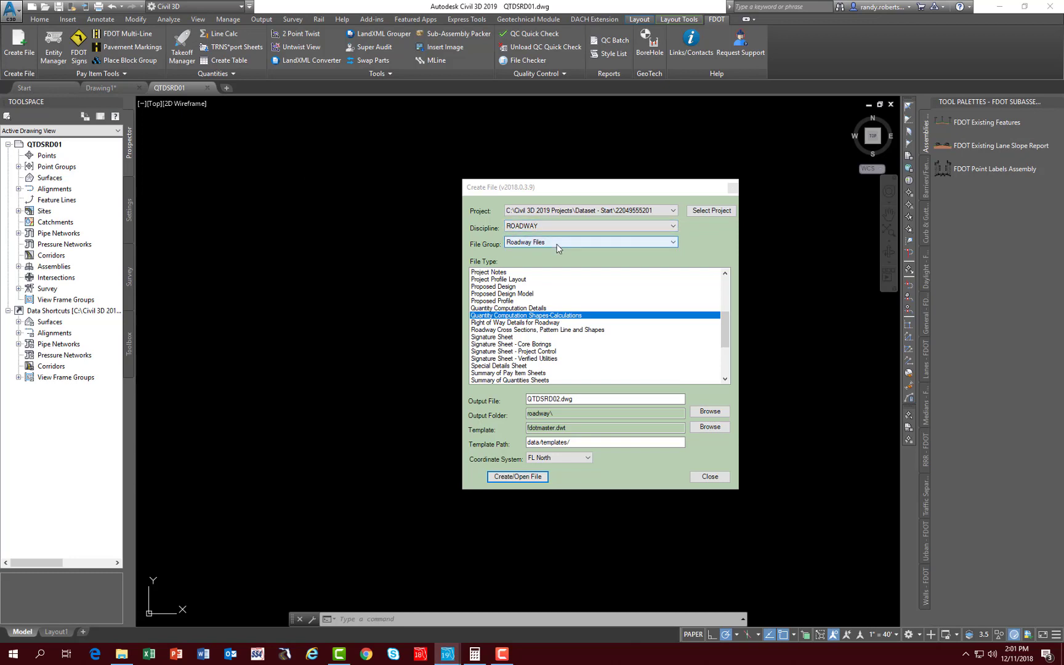
Create the roadway drawing SUMQRD01.dwg using the Summary of Quantities Sheets file type.
{"action": "scroll", "coordinate": [497, 330], "scroll_direction": "down", "scroll_amount": 2}
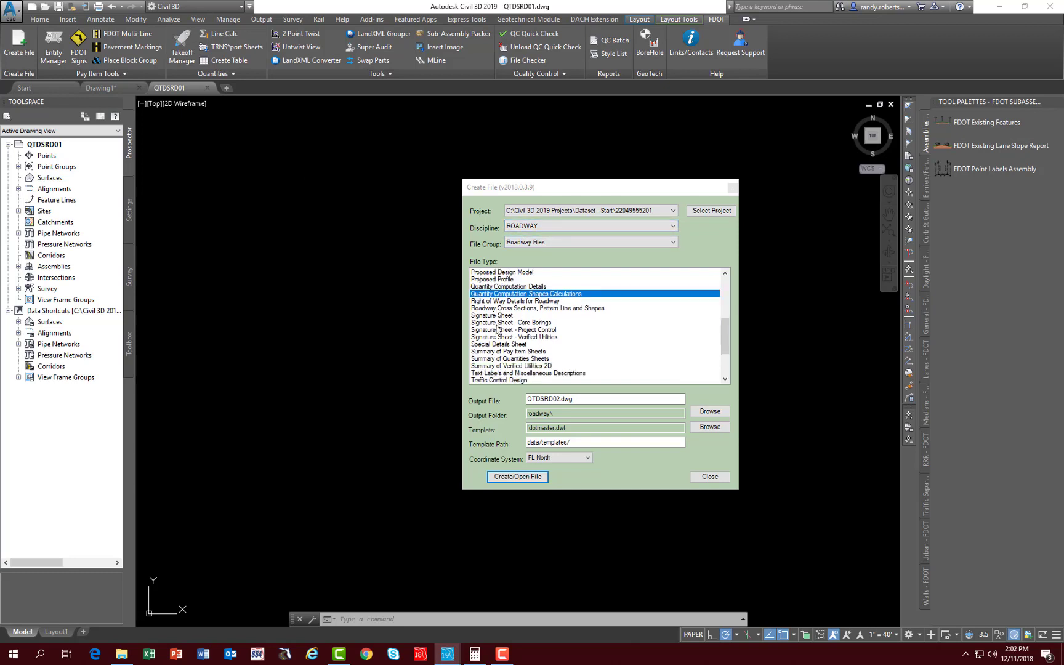
{"action": "scroll", "coordinate": [498, 331], "scroll_direction": "down", "scroll_amount": 1}
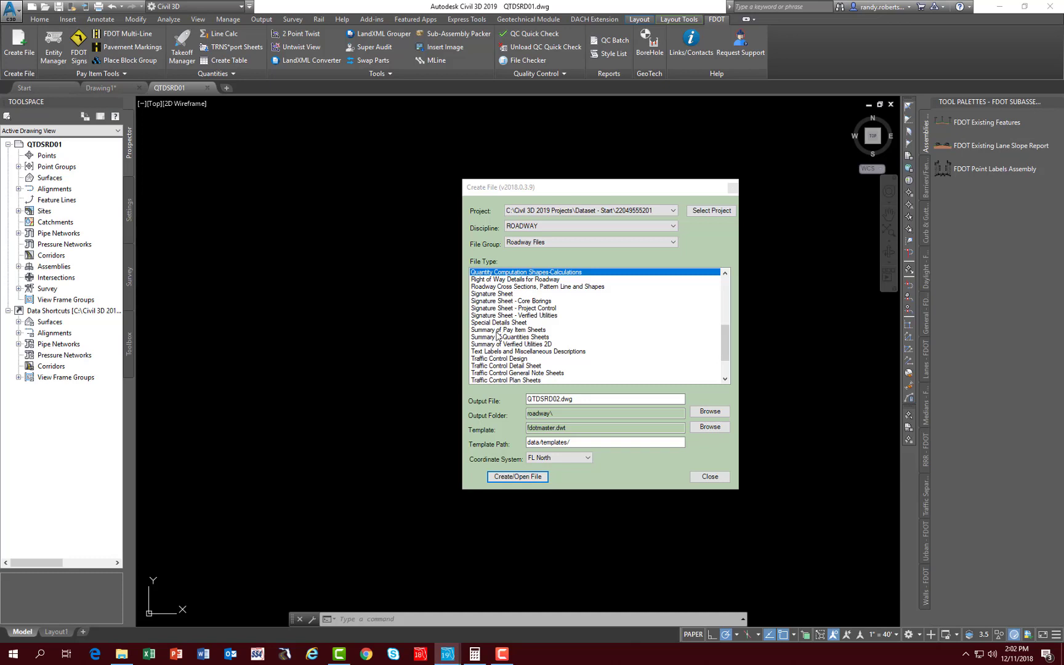
{"action": "left_click", "coordinate": [498, 338]}
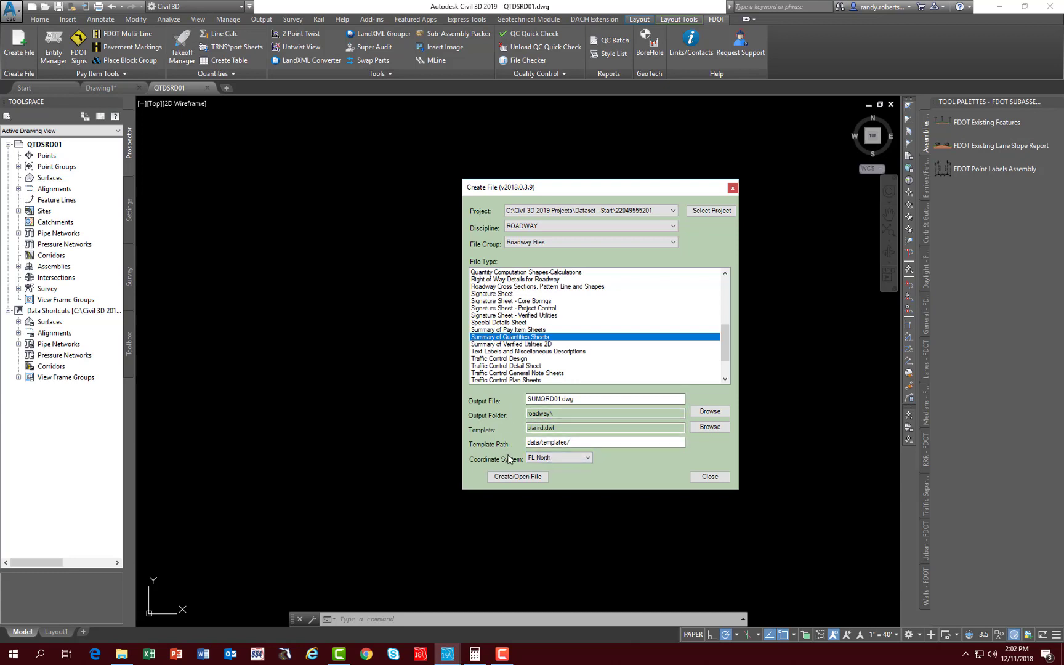
{"action": "left_click", "coordinate": [515, 477]}
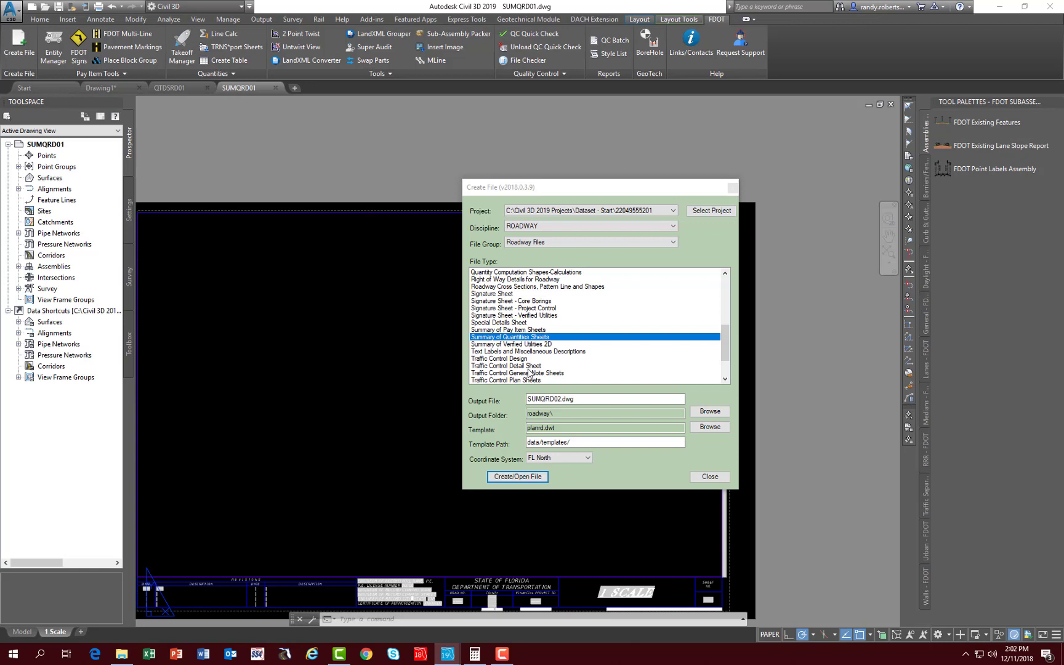
Create the roadway drawing CESSRD01.dwg using the Summary of Pay Item Sheets file type, and close the Create File dialog.
{"action": "left_click", "coordinate": [503, 330]}
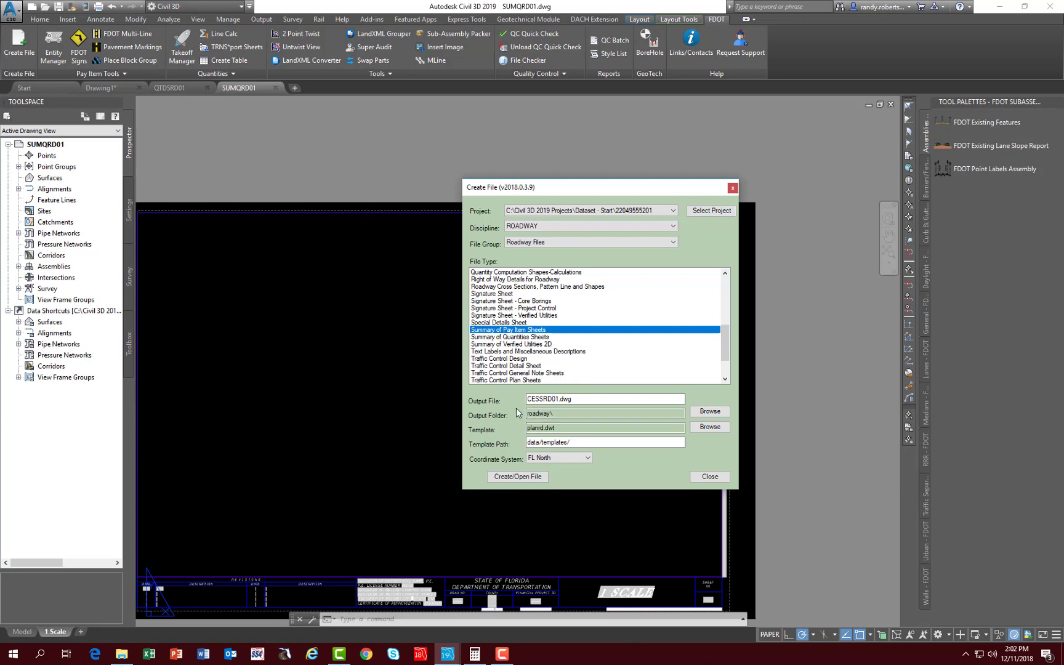
{"action": "left_click", "coordinate": [513, 481]}
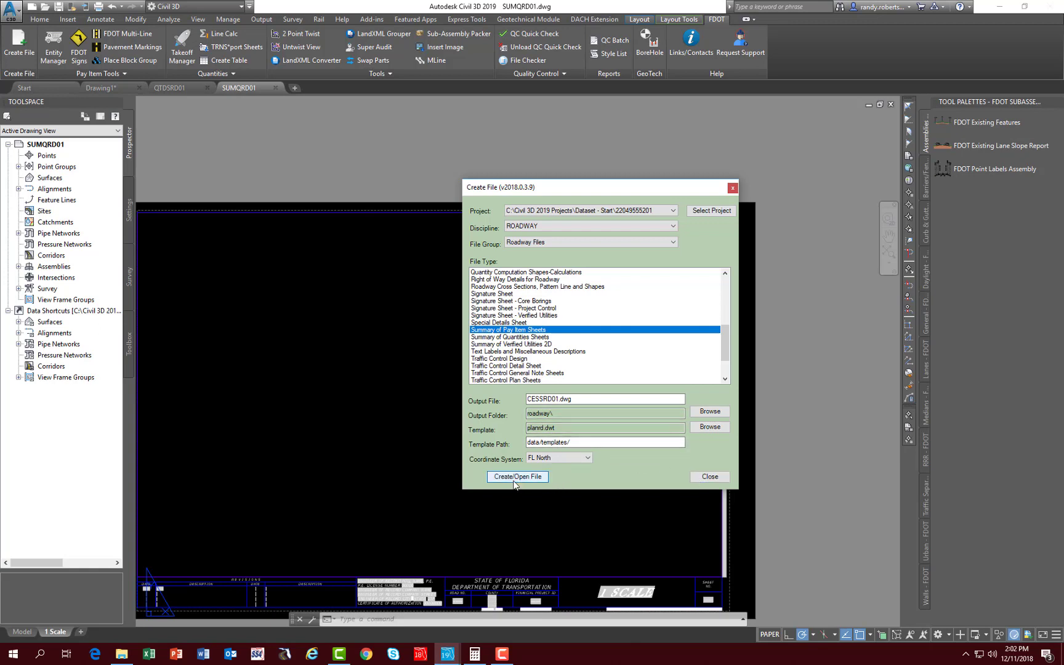
{"action": "left_click", "coordinate": [702, 481]}
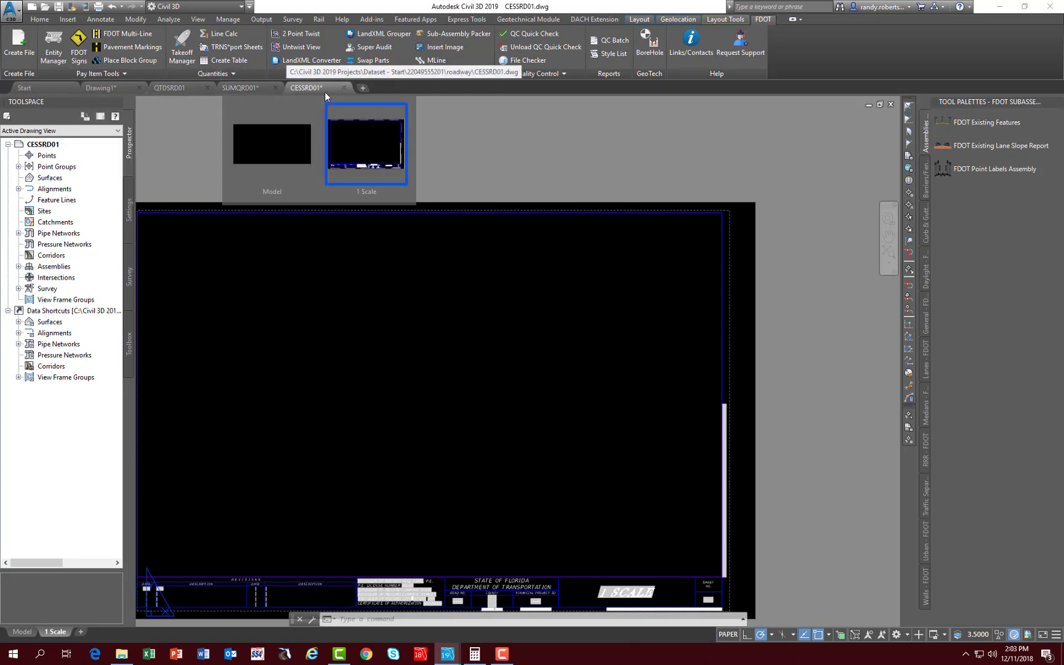
Switch to the QTDSRD01 drawing and open the Layer Properties Manager.
{"action": "mouse_move", "coordinate": [160, 93]}
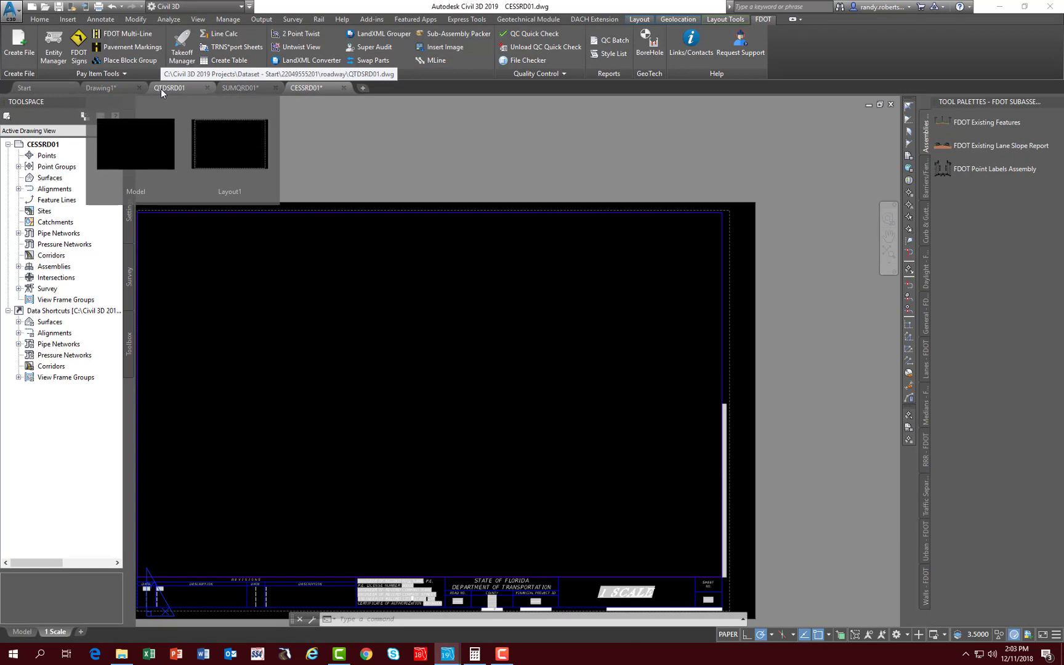
{"action": "left_click", "coordinate": [161, 89]}
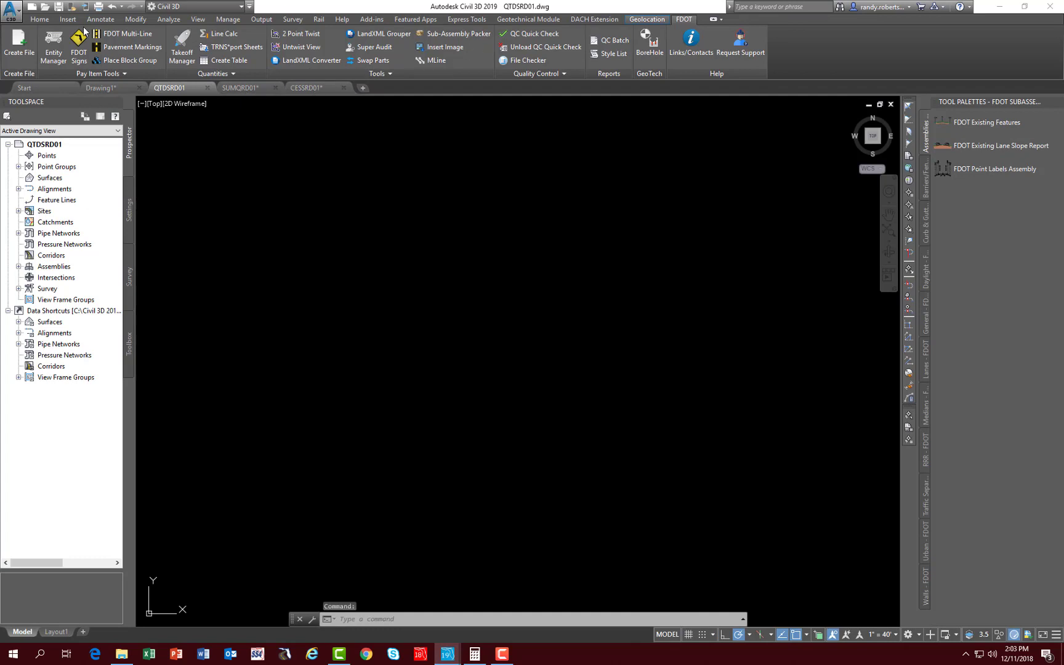
{"action": "left_click", "coordinate": [39, 20]}
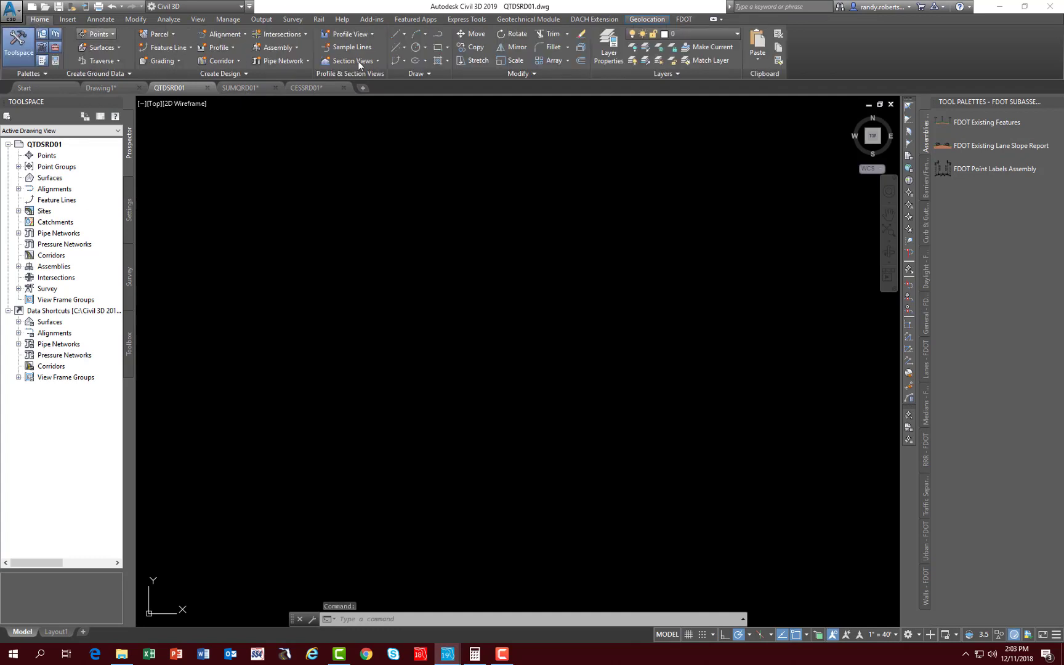
{"action": "left_click", "coordinate": [615, 56]}
Float the Layer Properties Manager over the drawing area with docking disallowed, and enlarge it to show the filter tree and layer descriptions.
{"action": "left_click_drag", "start_coordinate": [12, 89], "coordinate": [279, 175]}
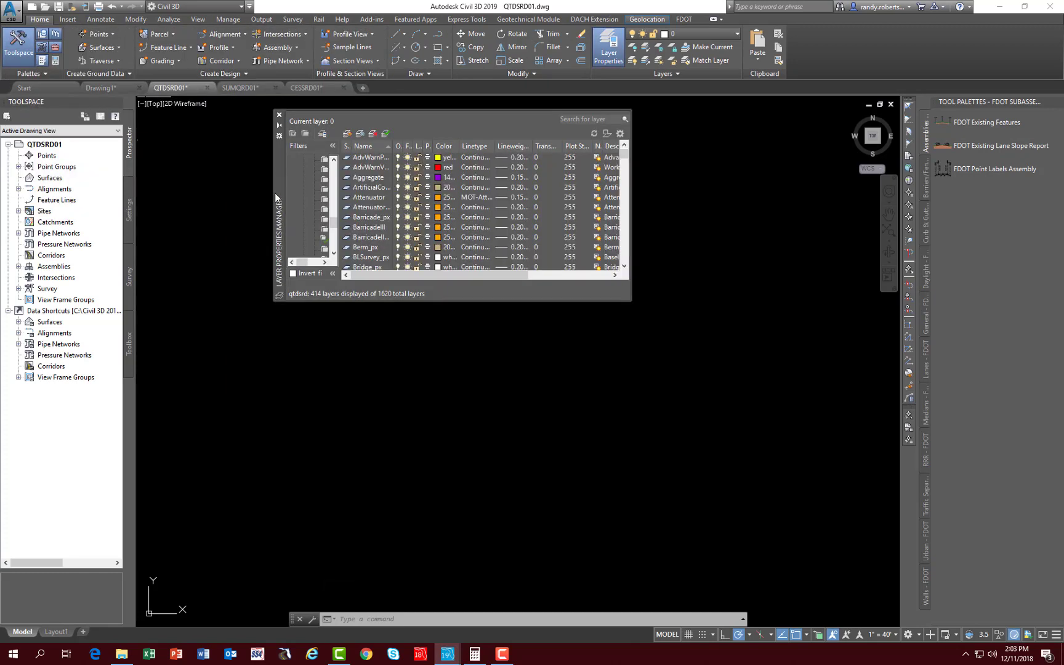
{"action": "right_click", "coordinate": [279, 166]}
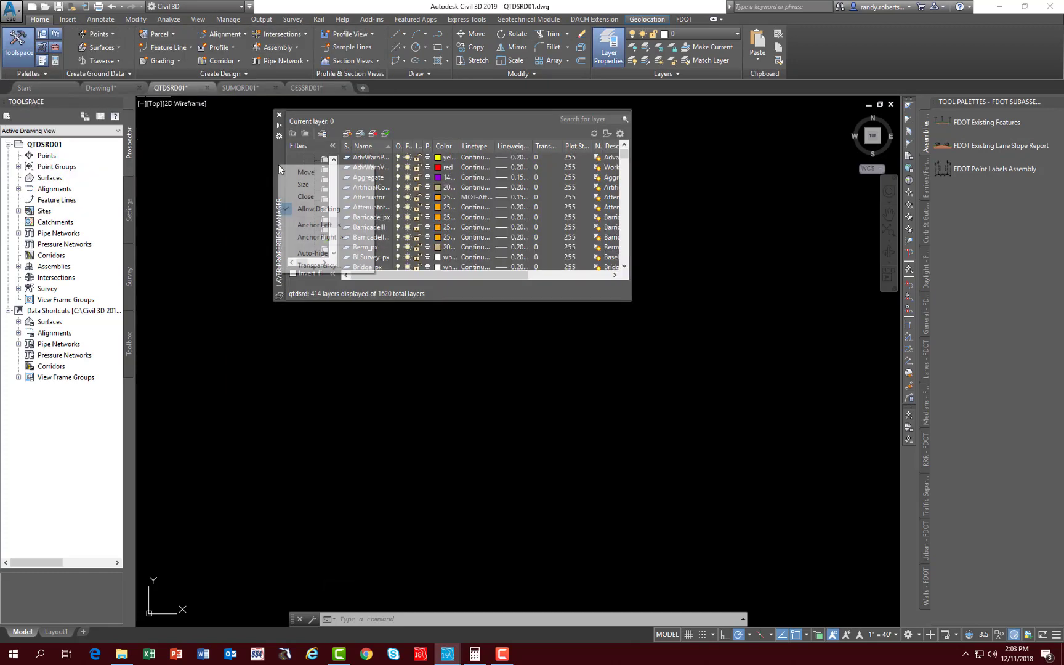
{"action": "left_click", "coordinate": [317, 211]}
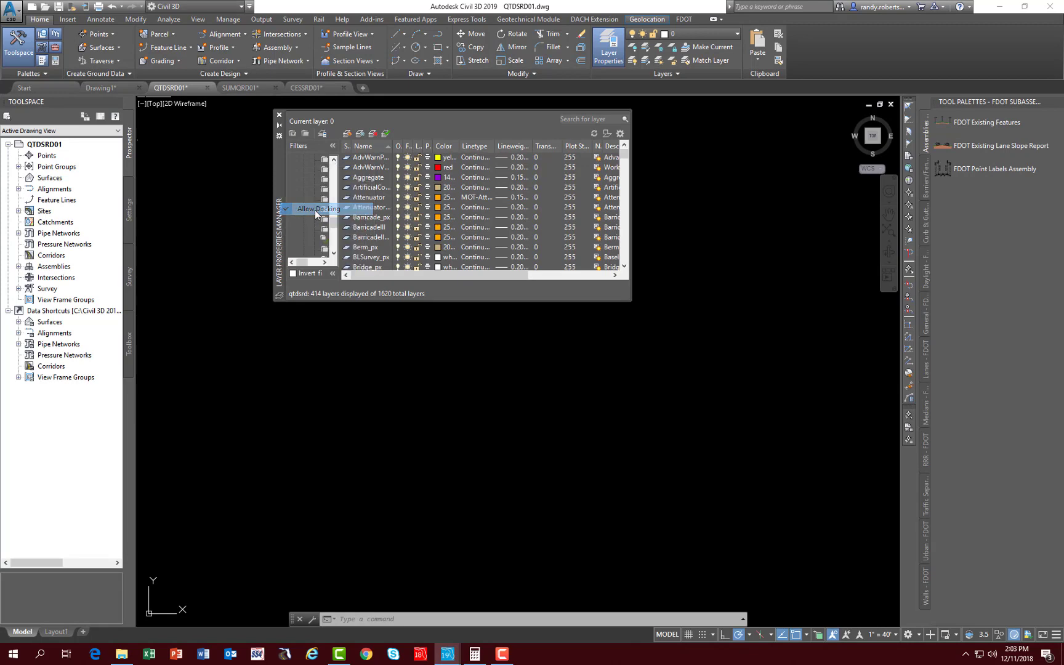
{"action": "left_click_drag", "start_coordinate": [277, 186], "coordinate": [212, 210]}
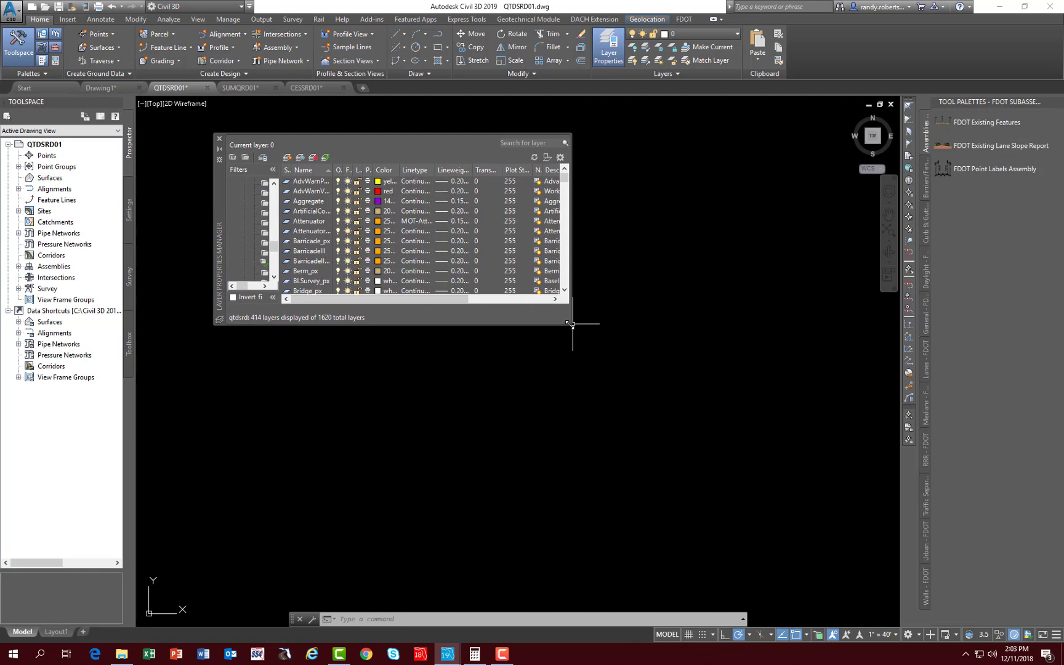
{"action": "left_click_drag", "start_coordinate": [572, 324], "coordinate": [861, 512]}
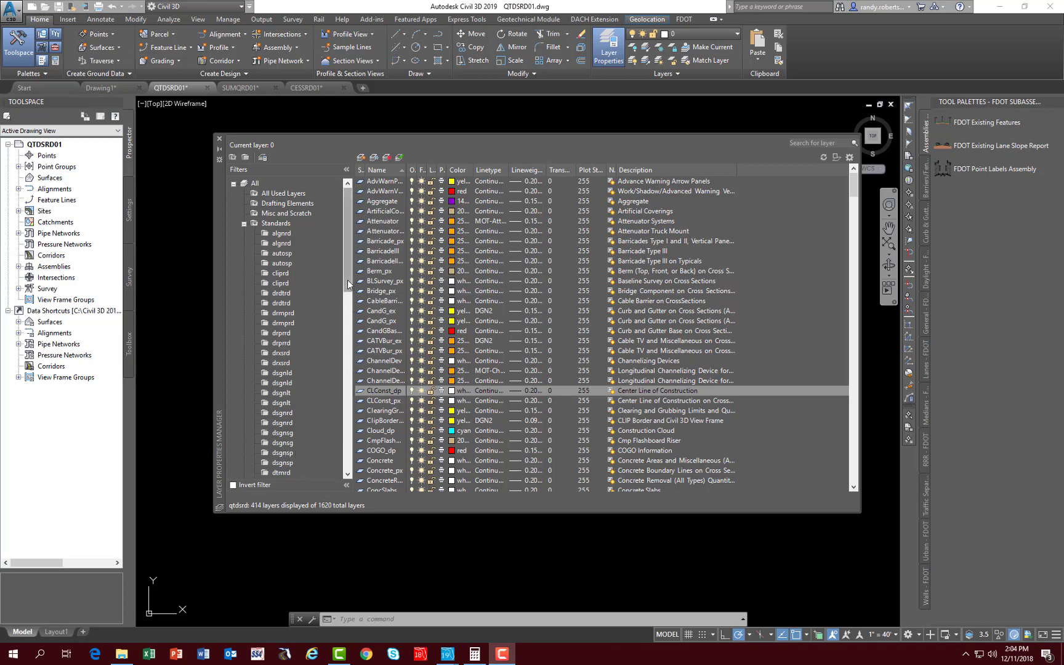
Bring the qtdsrd filter into view and widen the Name column to show full layer names.
{"action": "left_click_drag", "start_coordinate": [347, 280], "coordinate": [348, 401]}
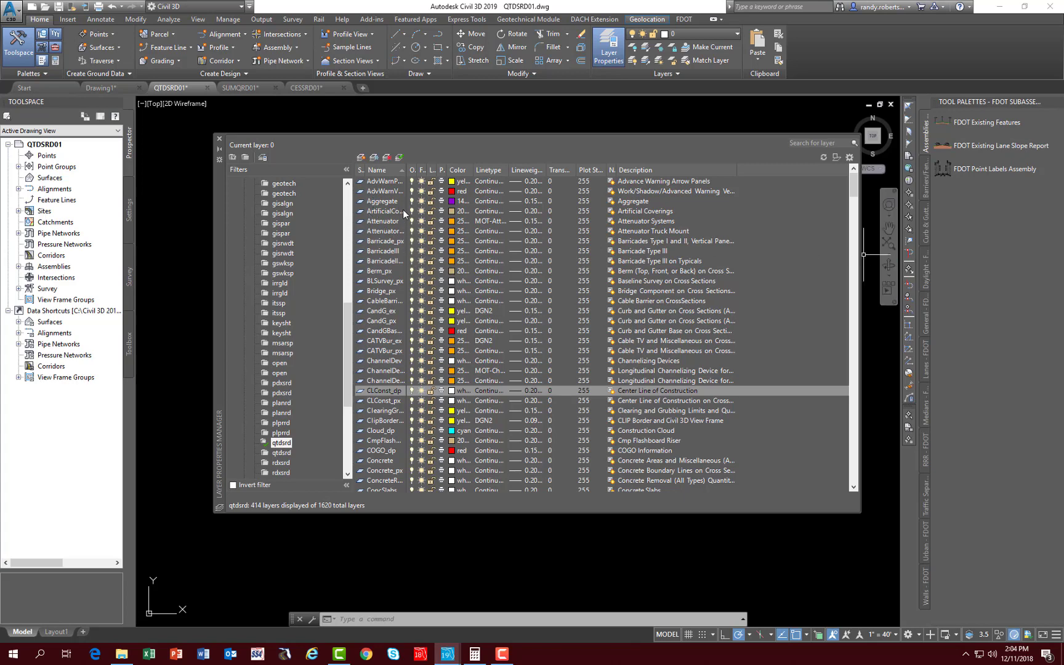
{"action": "left_click_drag", "start_coordinate": [412, 173], "coordinate": [468, 173]}
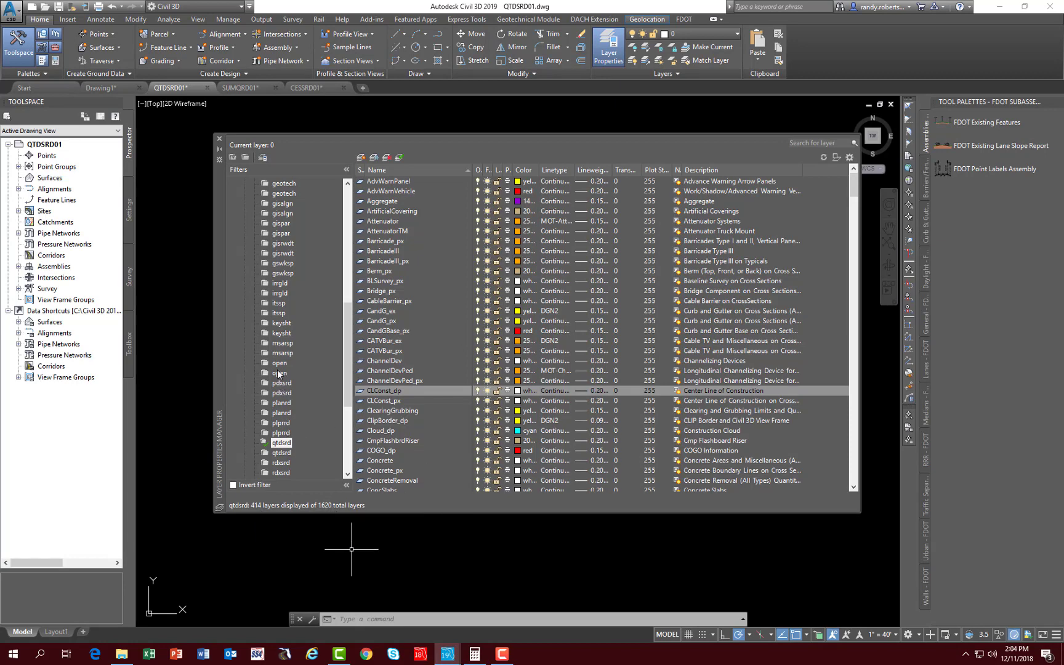
Browse the filters under Standards, collapse that group and display the layers in the Text filter.
{"action": "left_click_drag", "start_coordinate": [349, 324], "coordinate": [351, 259]}
{"action": "left_click", "coordinate": [280, 333]}
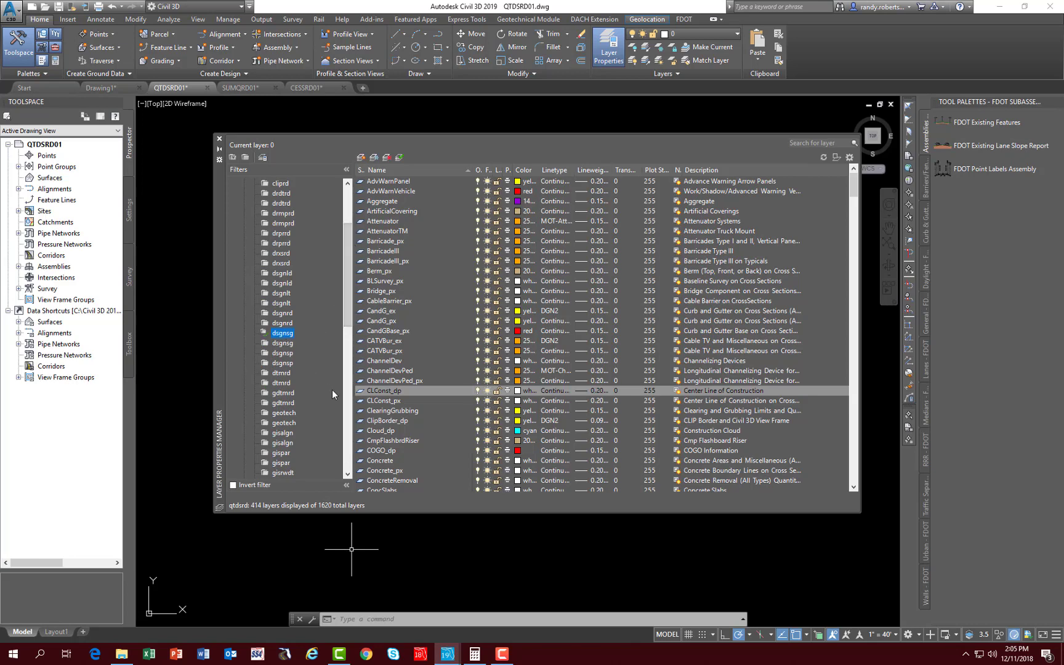
{"action": "left_click", "coordinate": [280, 364]}
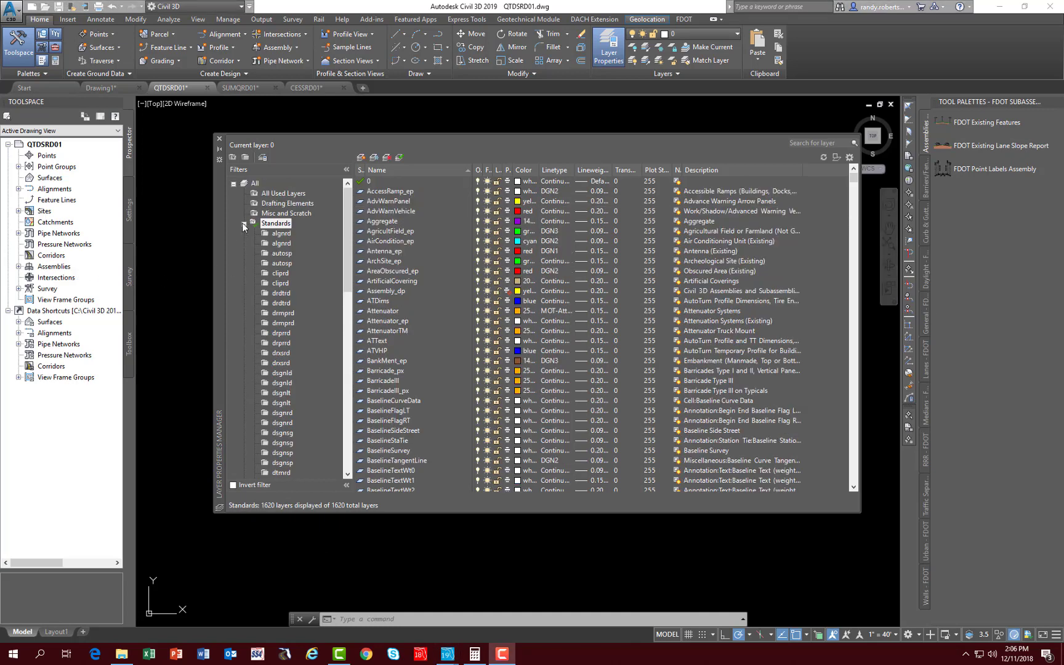
{"action": "left_click", "coordinate": [244, 223]}
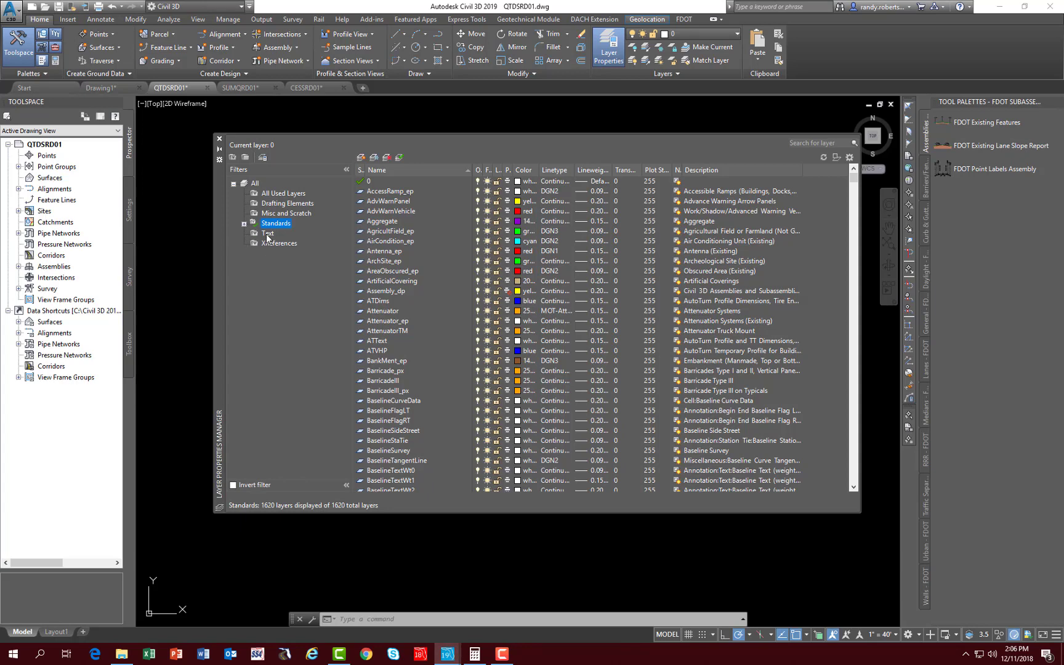
{"action": "left_click", "coordinate": [268, 234]}
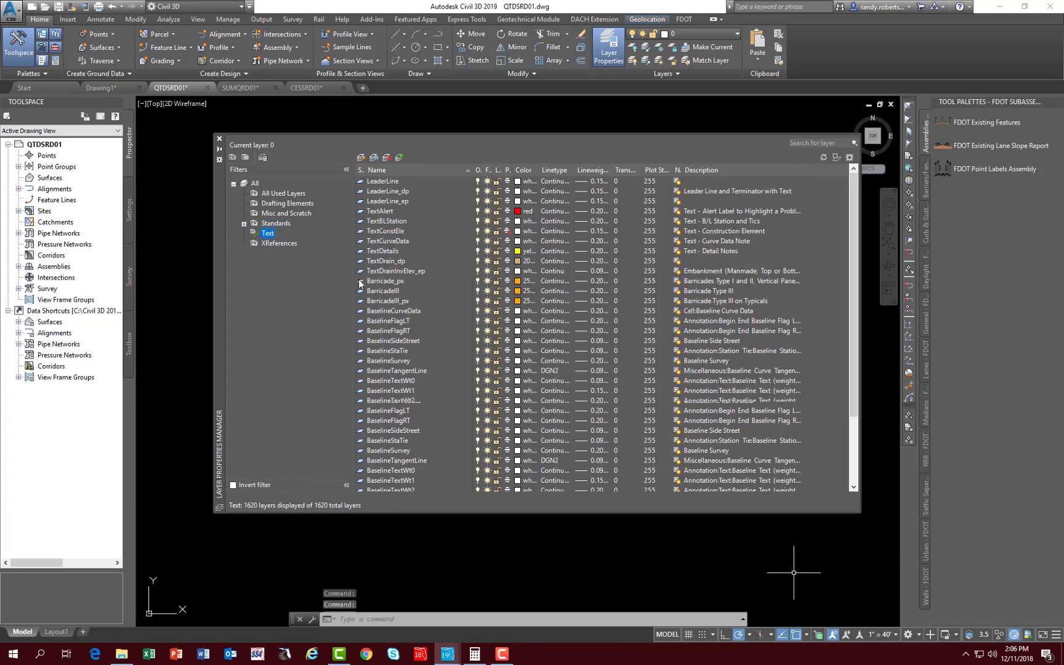
Review the layers in the XReferences, Misc and Scratch, and Drafting Elements filters, and close the Layer Properties Manager.
{"action": "left_click", "coordinate": [270, 244]}
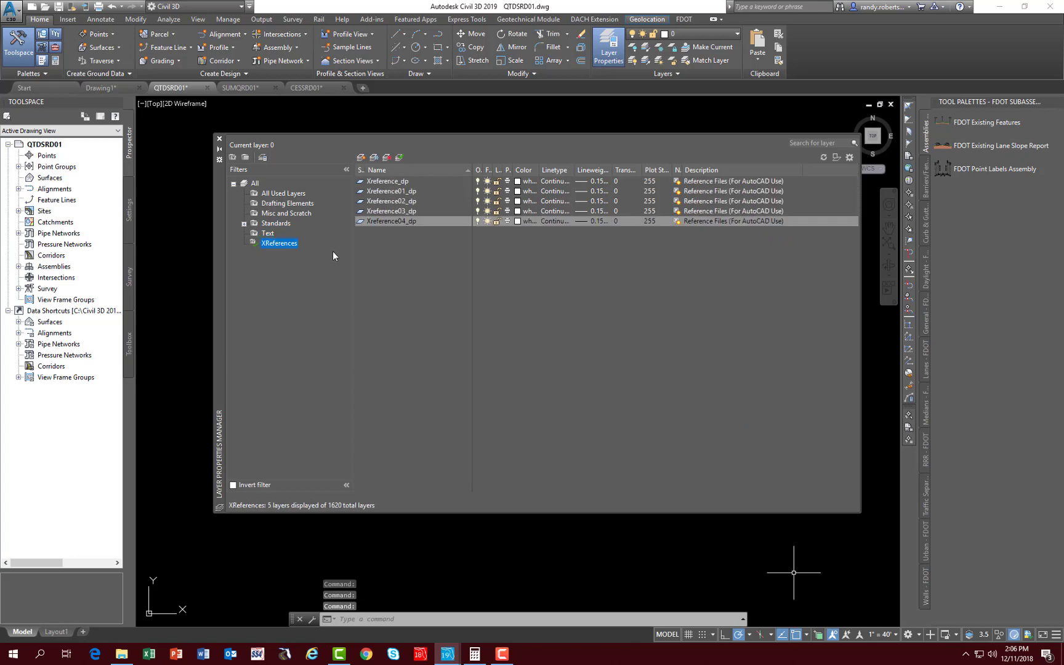
{"action": "left_click", "coordinate": [281, 213]}
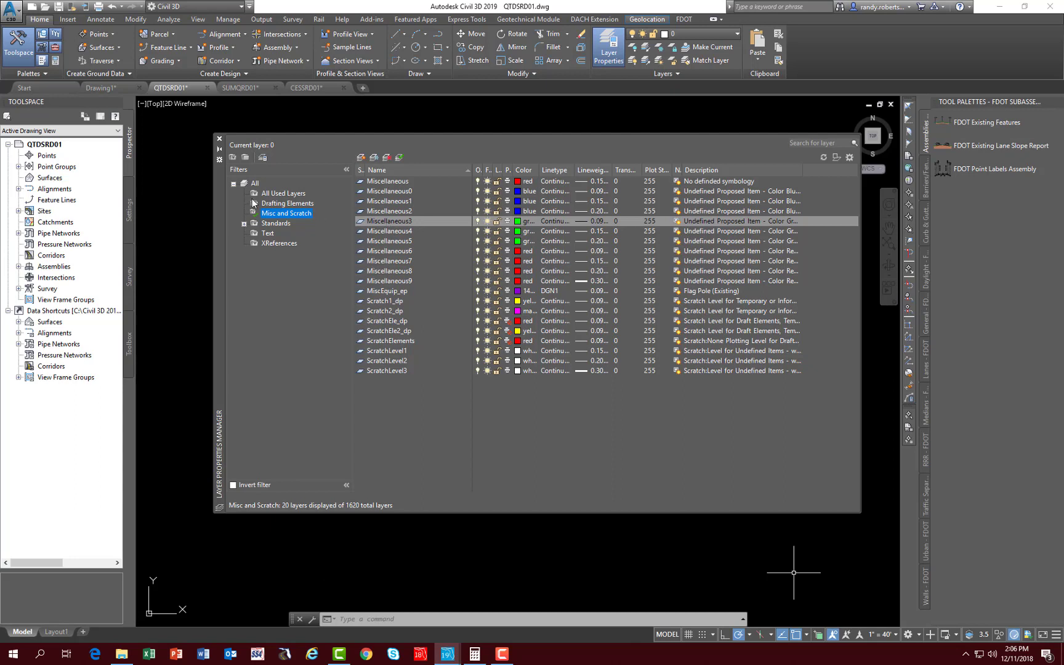
{"action": "left_click", "coordinate": [279, 204]}
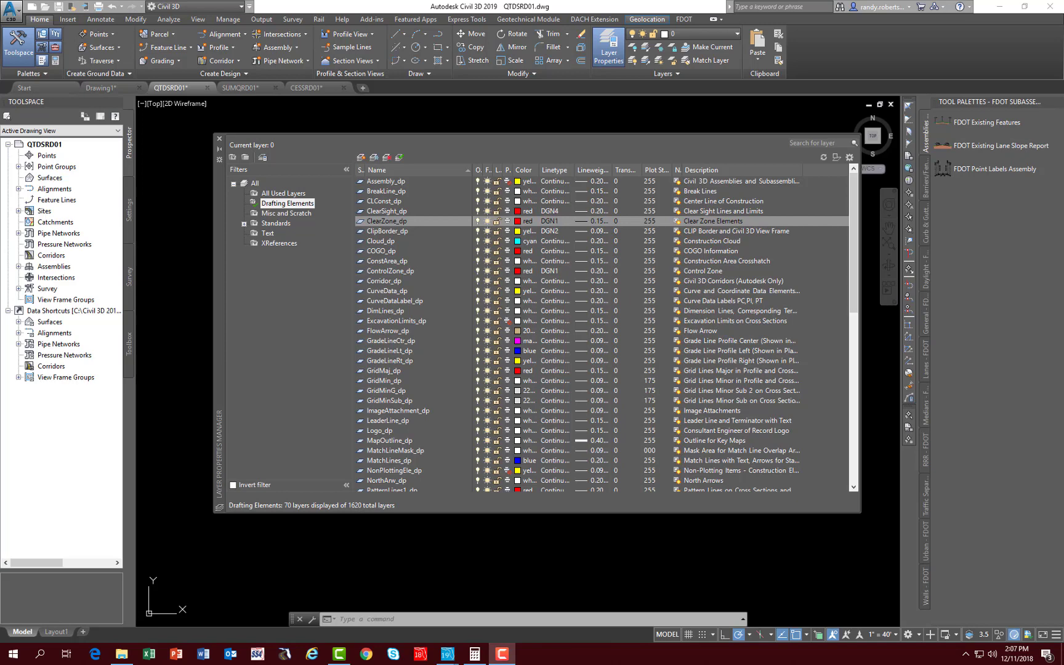
{"action": "left_click", "coordinate": [219, 138]}
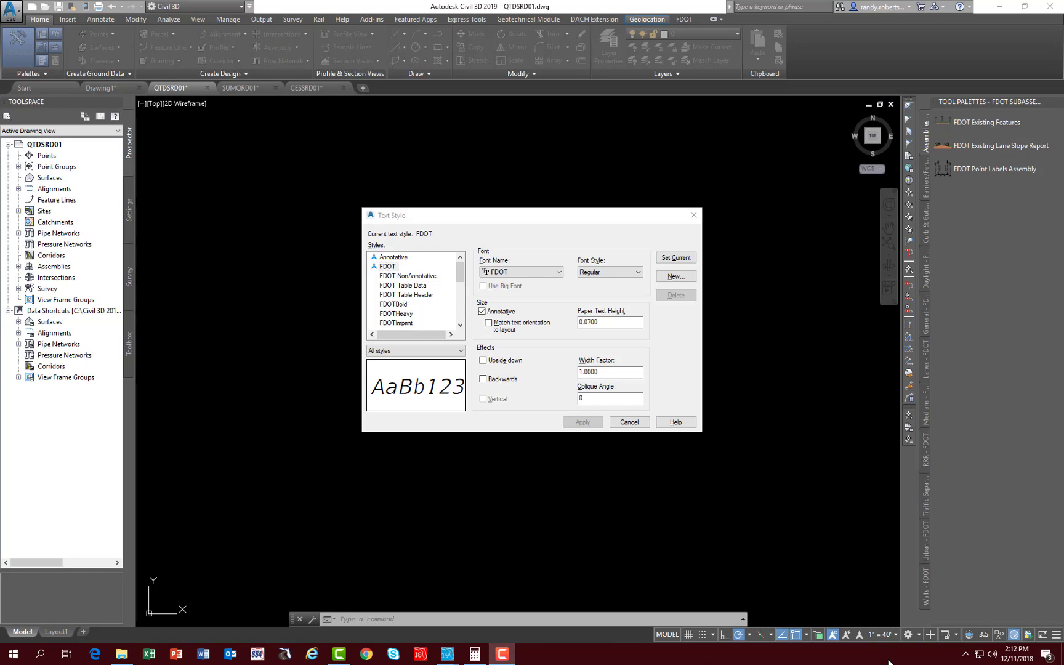
Dismiss the Text Style settings and choose 1" = 40' as the annotation scale of the QTDSRD01 model space.
{"action": "key", "text": "Escape"}
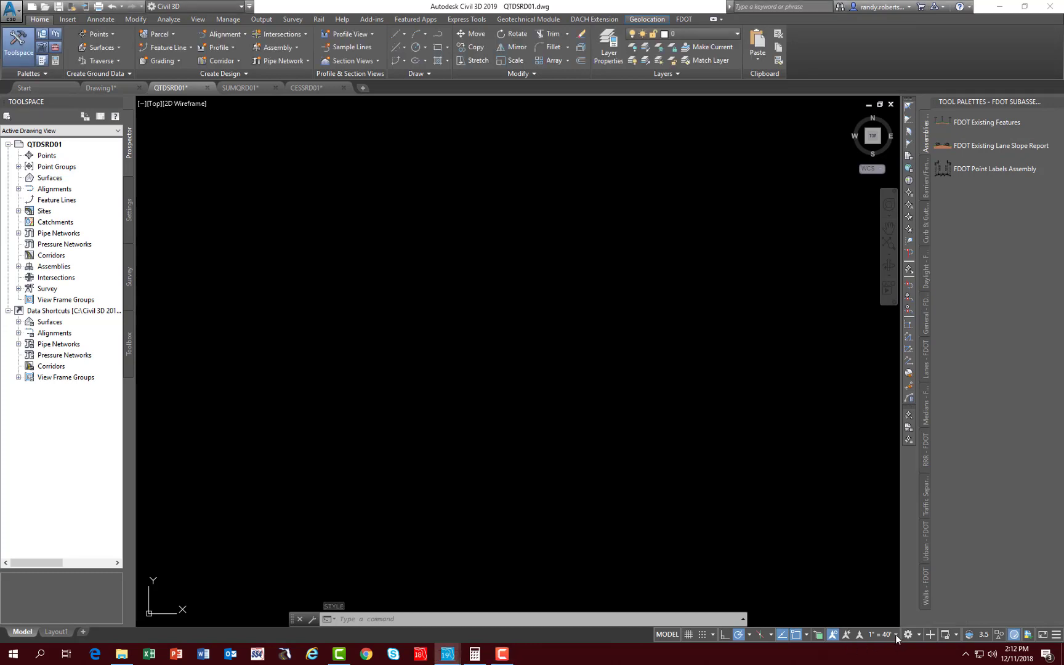
{"action": "left_click", "coordinate": [897, 634]}
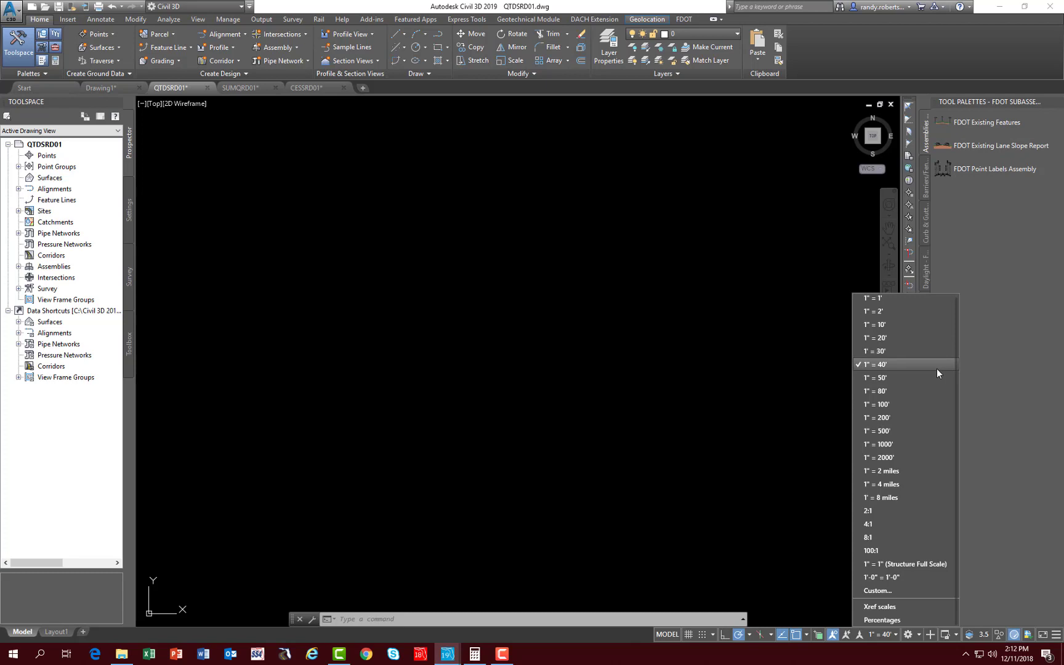
{"action": "left_click", "coordinate": [936, 368]}
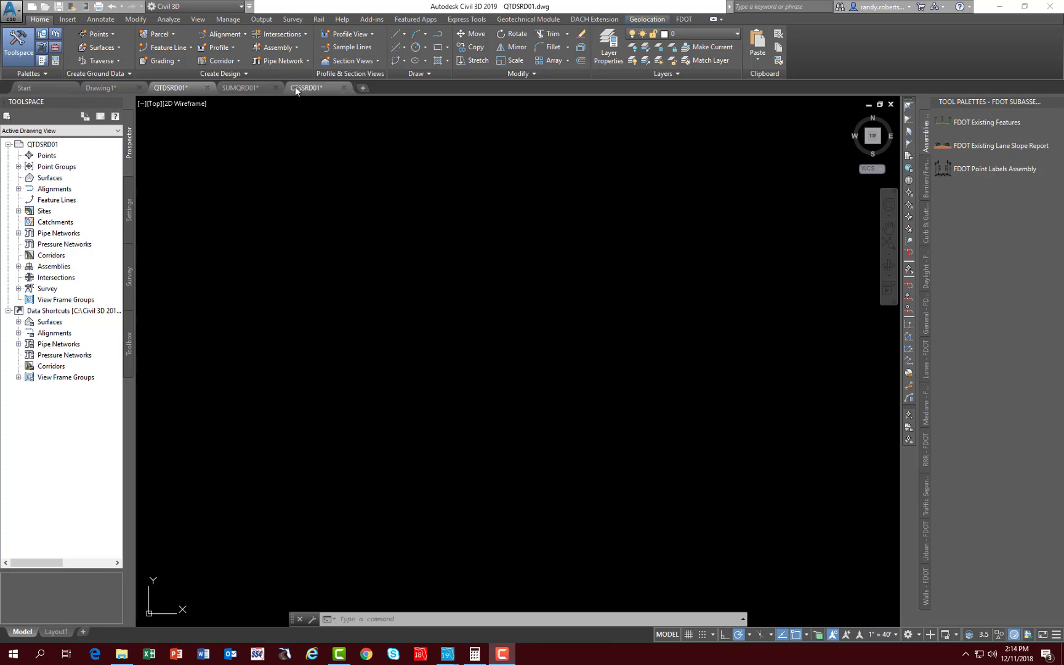
Switch to the CESSRD01 drawing and make TextLabel the current layer.
{"action": "mouse_move", "coordinate": [301, 93]}
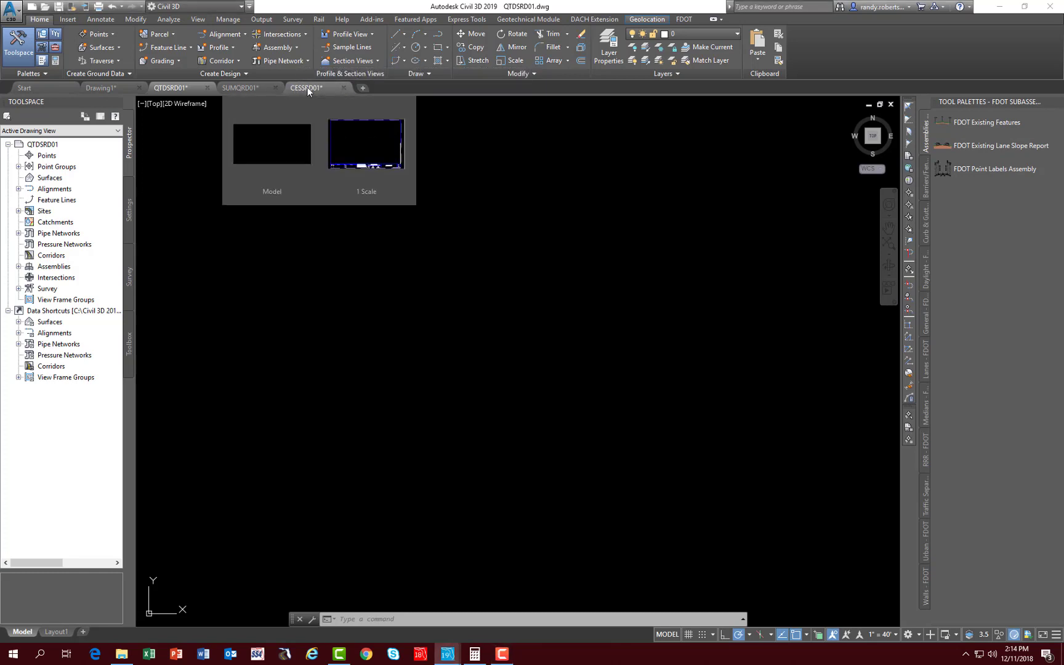
{"action": "left_click", "coordinate": [308, 90]}
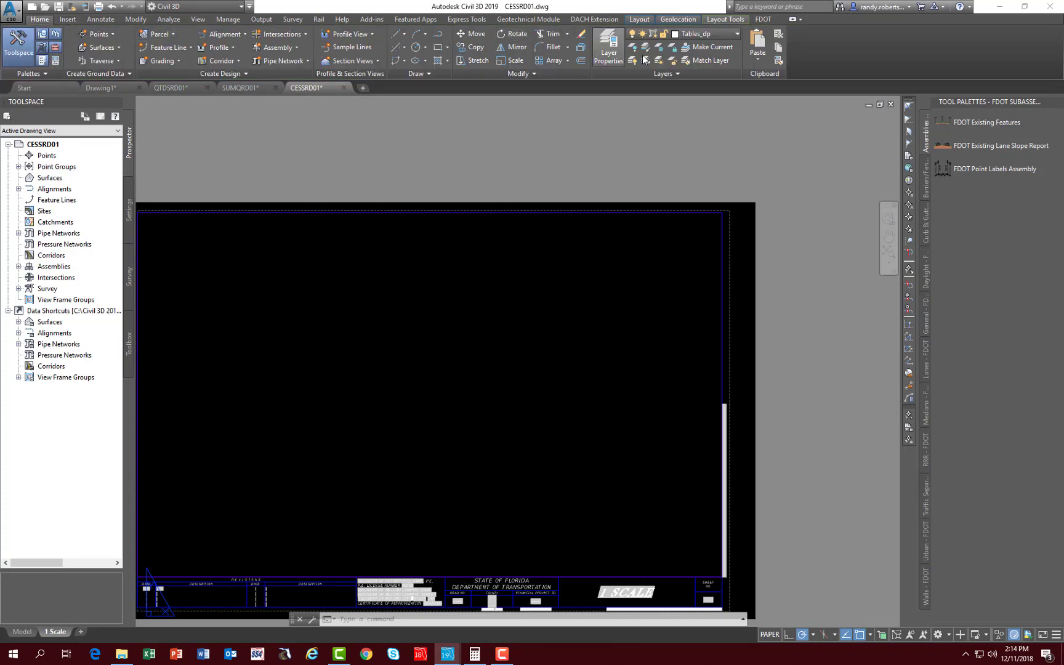
{"action": "left_click", "coordinate": [734, 38]}
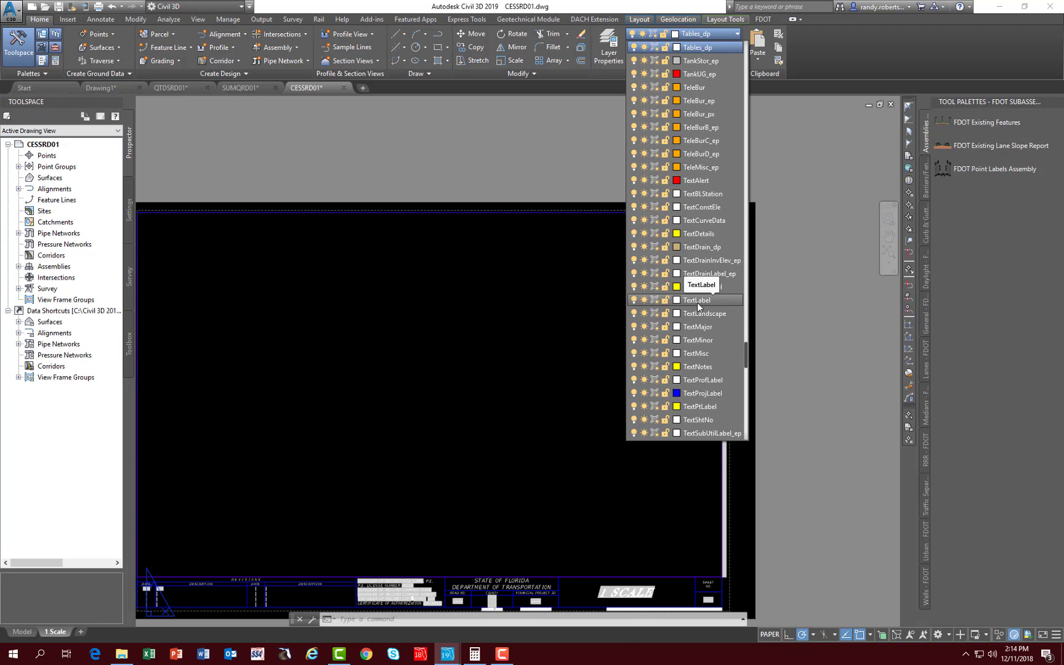
{"action": "left_click", "coordinate": [319, 457]}
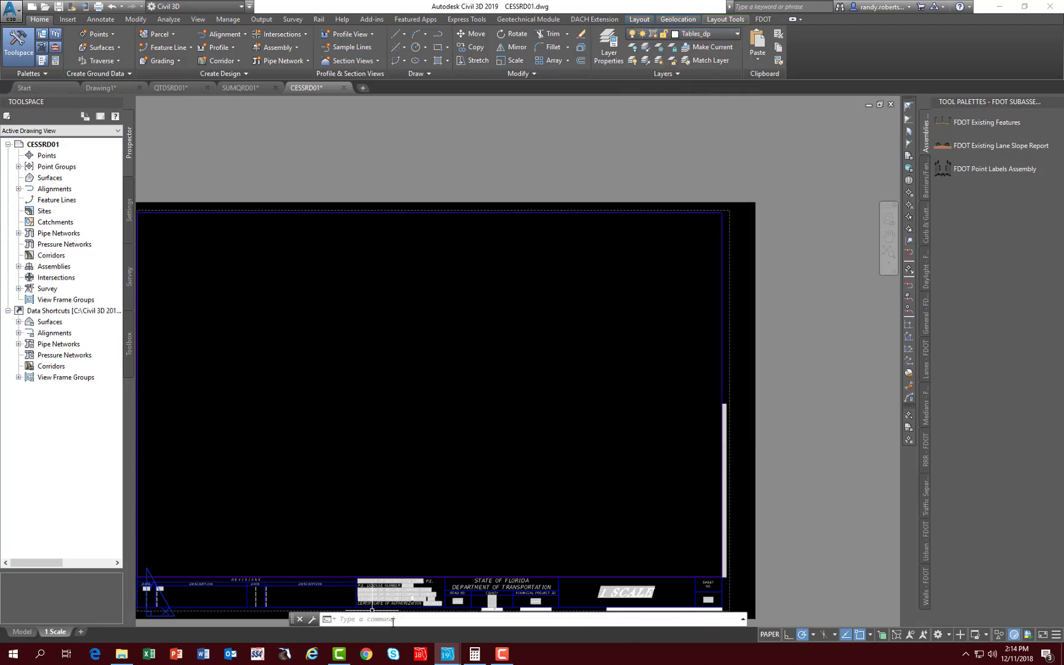
{"action": "left_click", "coordinate": [394, 621]}
{"action": "type", "text": "textla"}
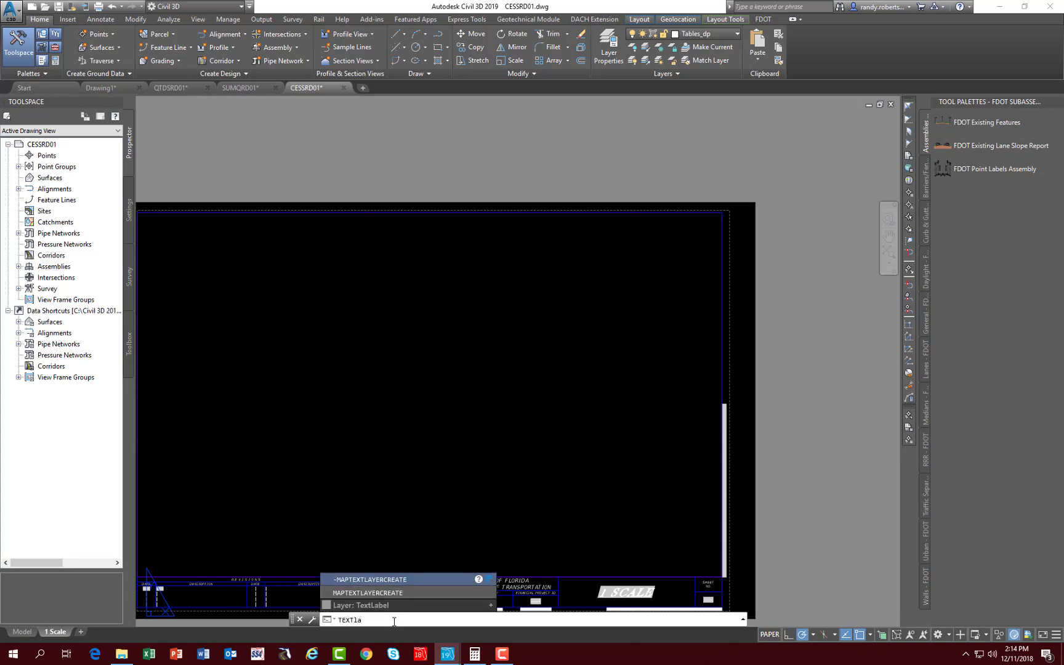
{"action": "type", "text": "bel"}
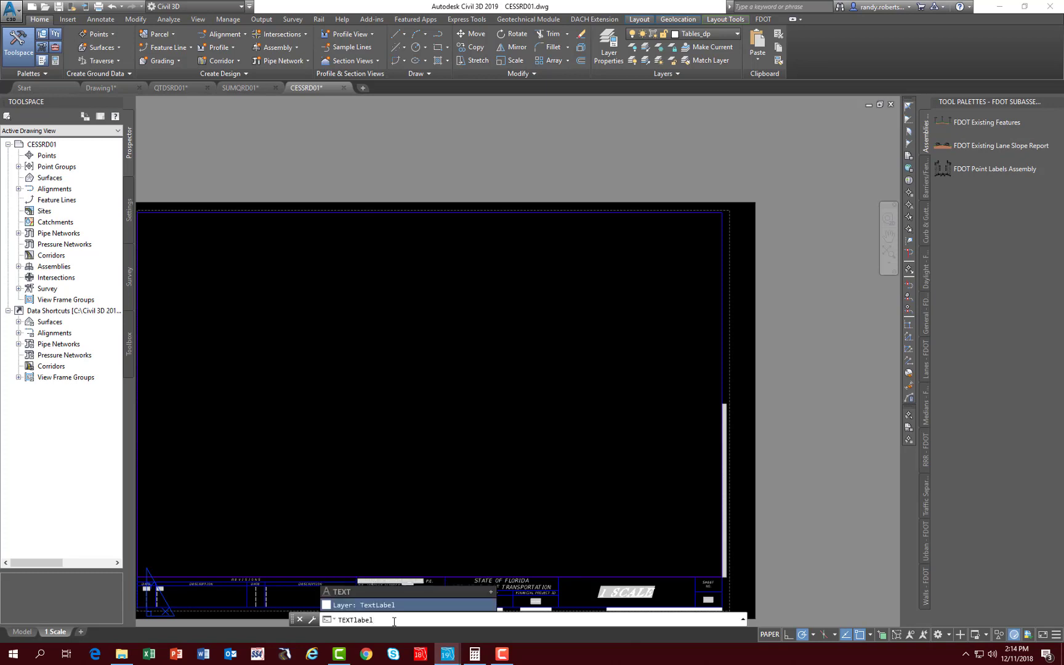
{"action": "key", "text": "Return"}
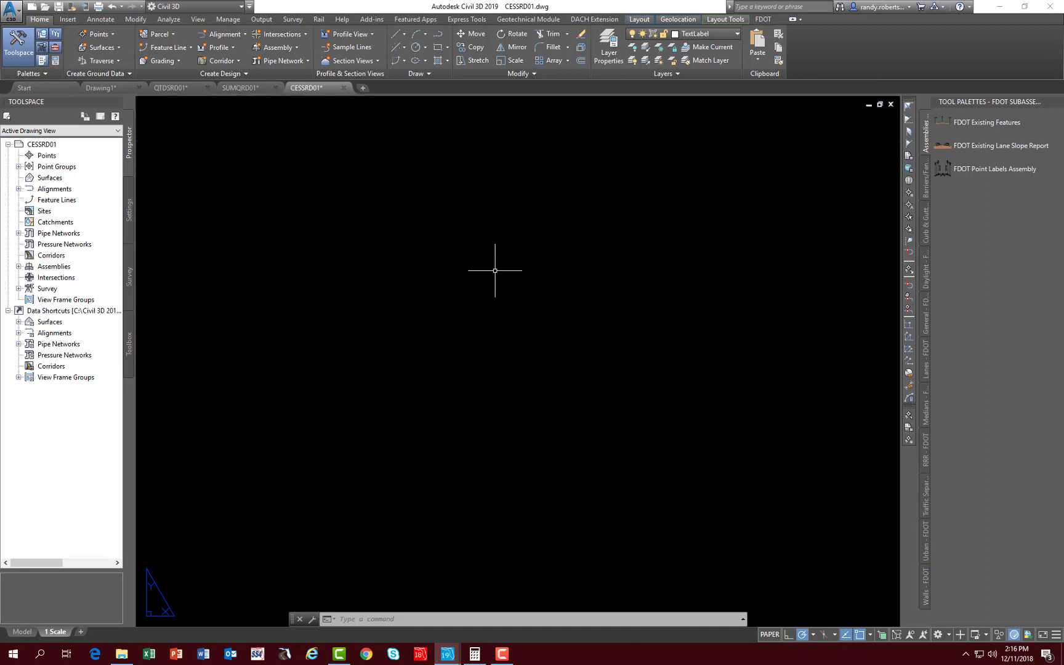
Create multiline text reading "THIS IS A TEST" with the MTEXT command in the CESSRD01 drawing.
{"action": "left_click", "coordinate": [416, 622]}
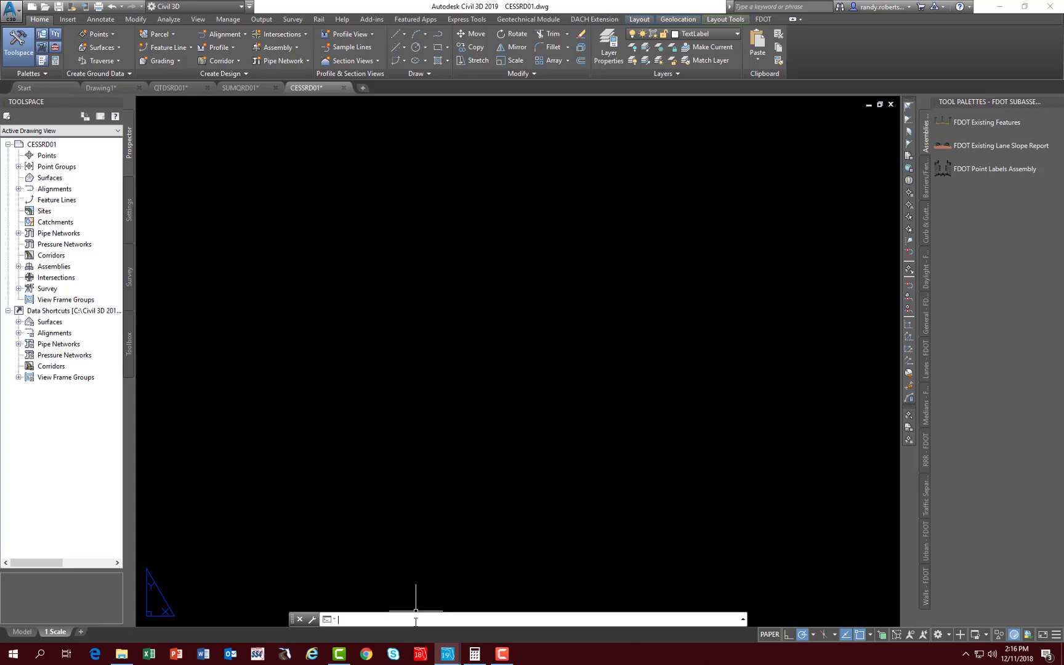
{"action": "type", "text": "MTEXT"}
{"action": "key", "text": "Return"}
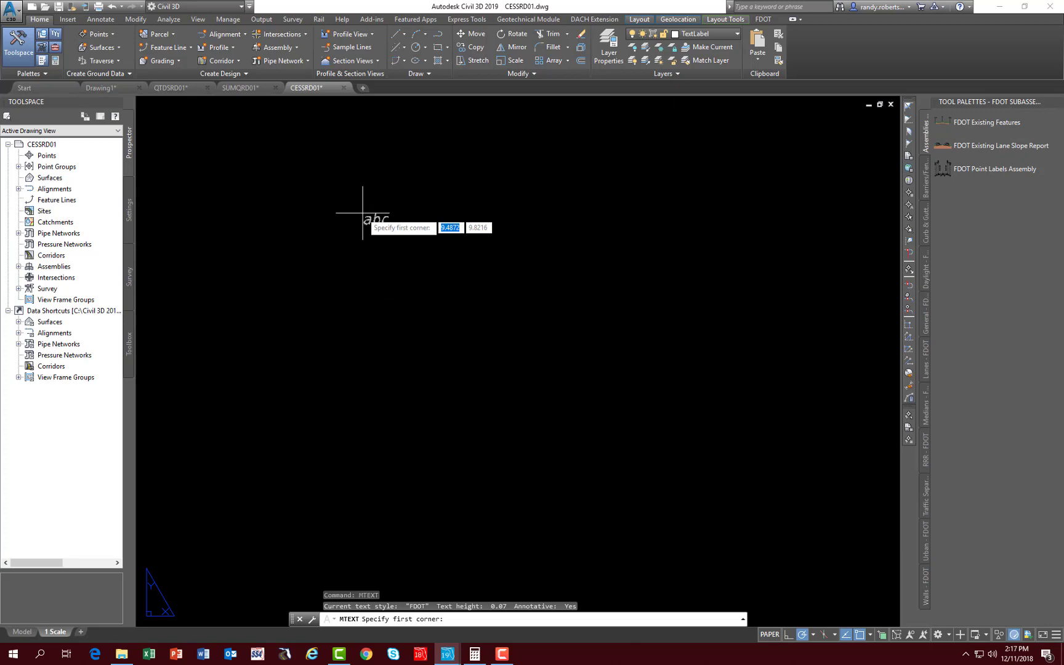
{"action": "left_click", "coordinate": [322, 191]}
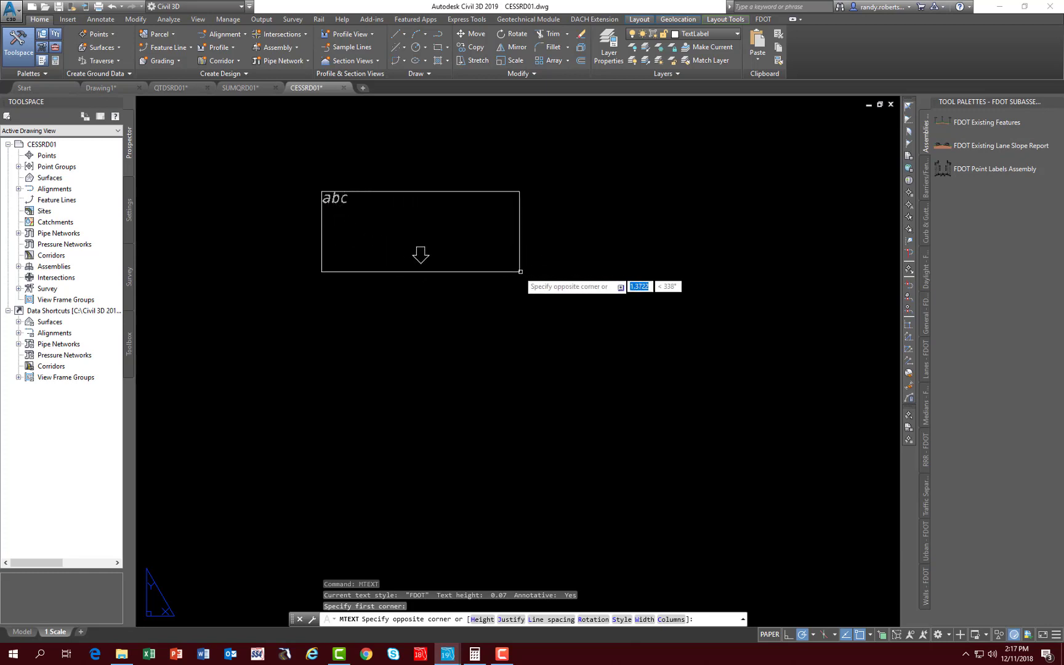
{"action": "left_click", "coordinate": [608, 278]}
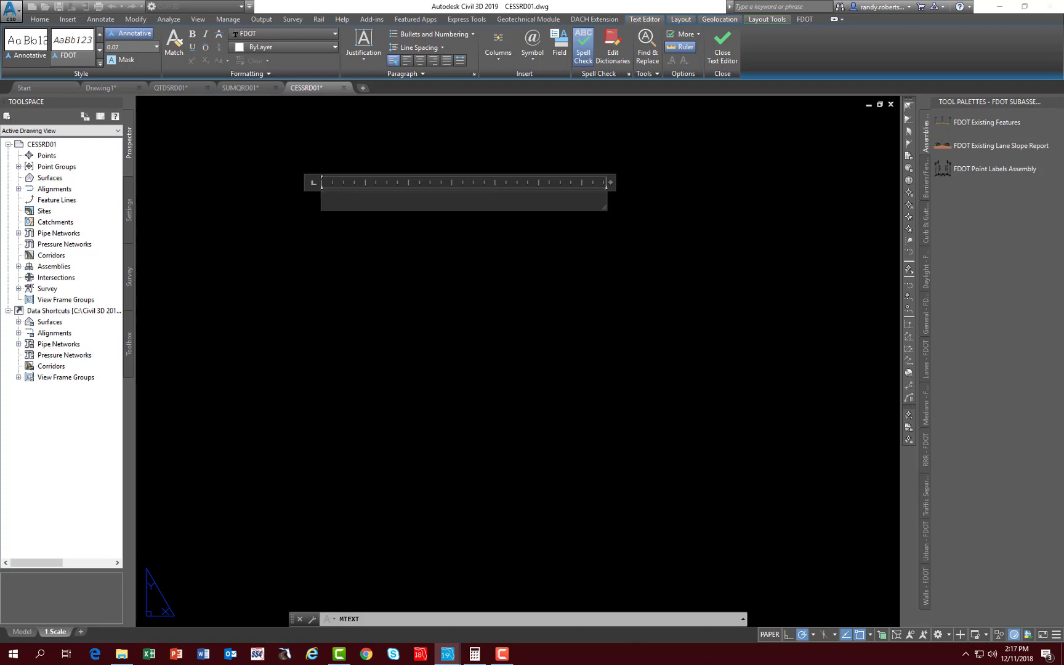
{"action": "type", "text": "THIS IS A"}
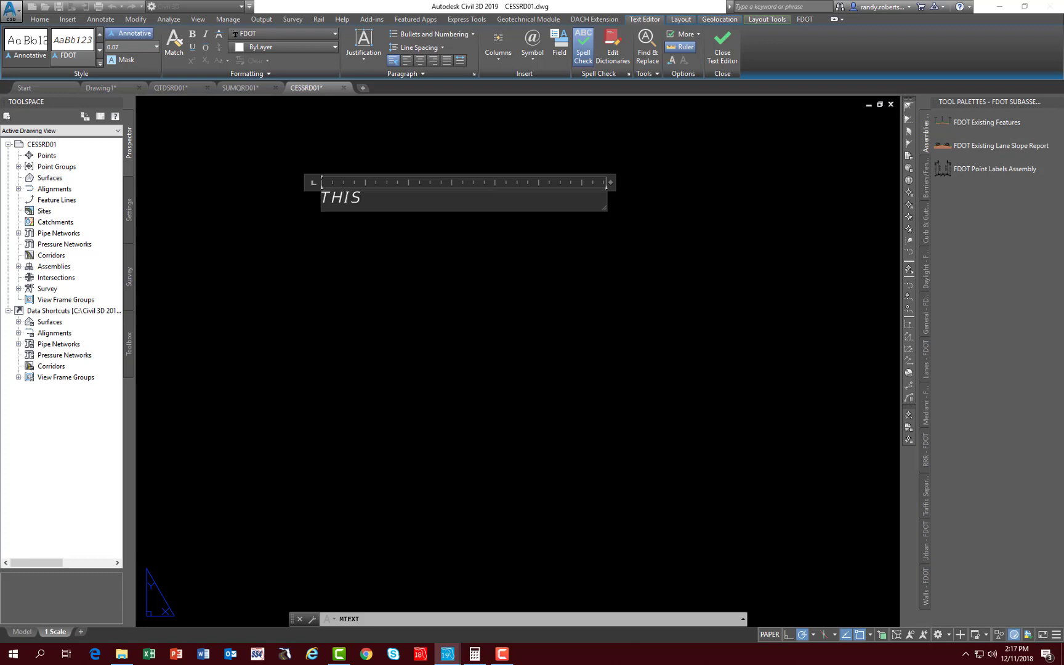
{"action": "type", "text": " TEST"}
{"action": "left_click", "coordinate": [498, 281]}
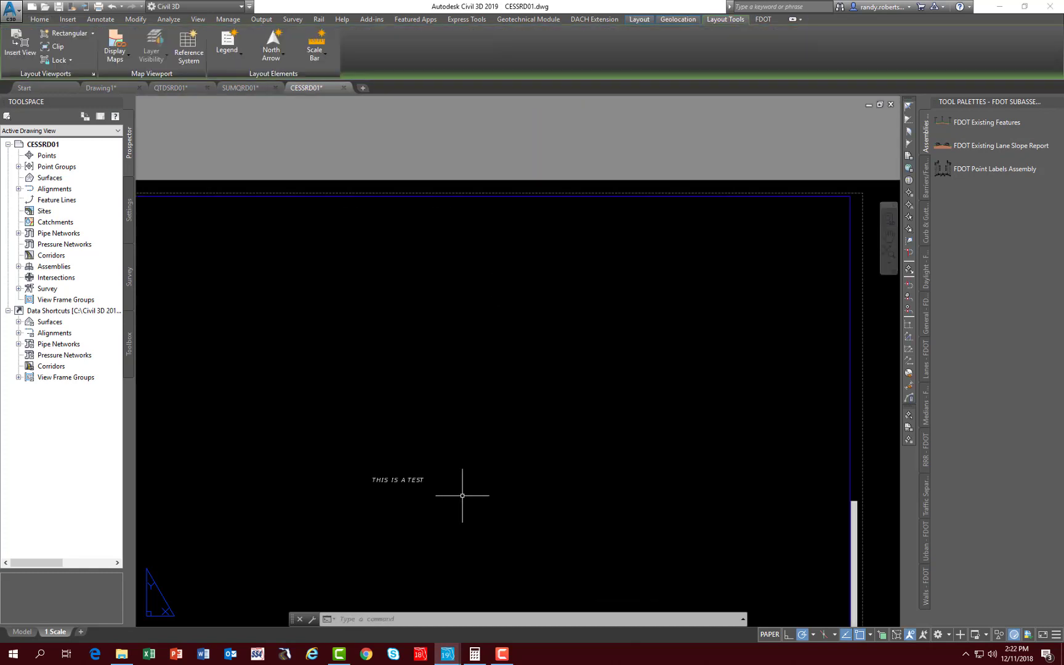
Activate the layout viewport and cycle its scale through 1" = 100' and 1" = 10' back to 1" = 40'.
{"action": "double_click", "coordinate": [452, 473]}
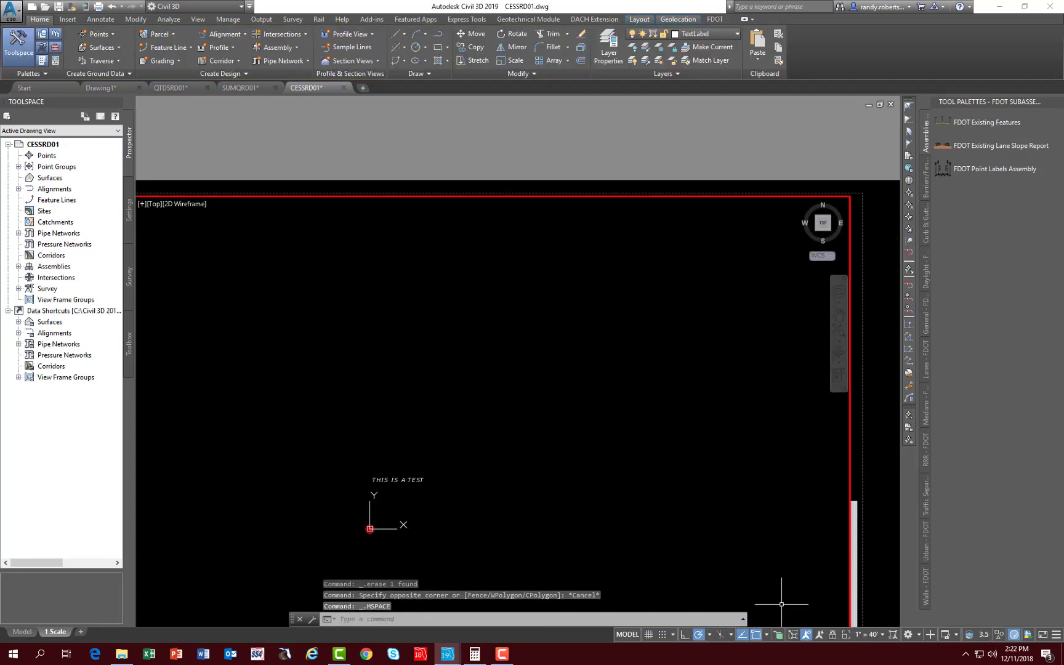
{"action": "left_click", "coordinate": [883, 636]}
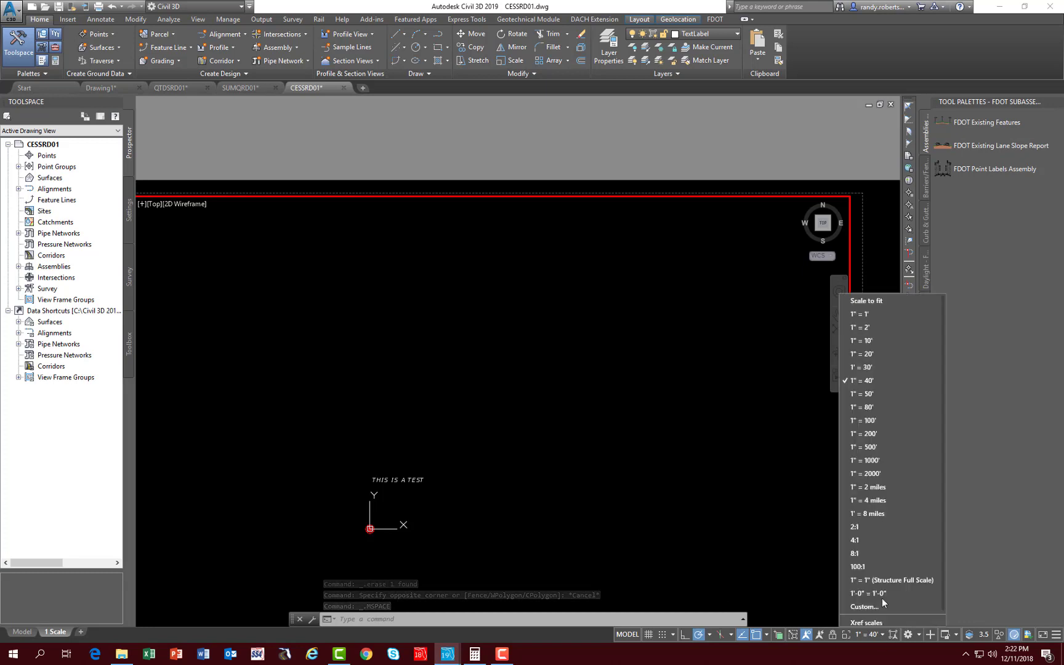
{"action": "left_click", "coordinate": [862, 419]}
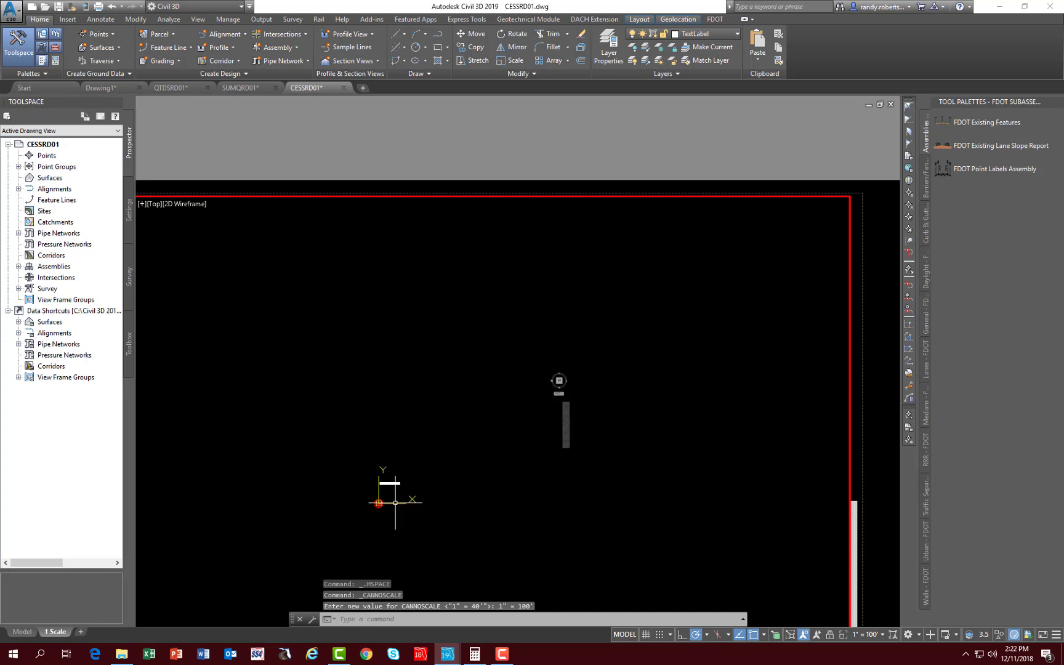
{"action": "left_click", "coordinate": [883, 635]}
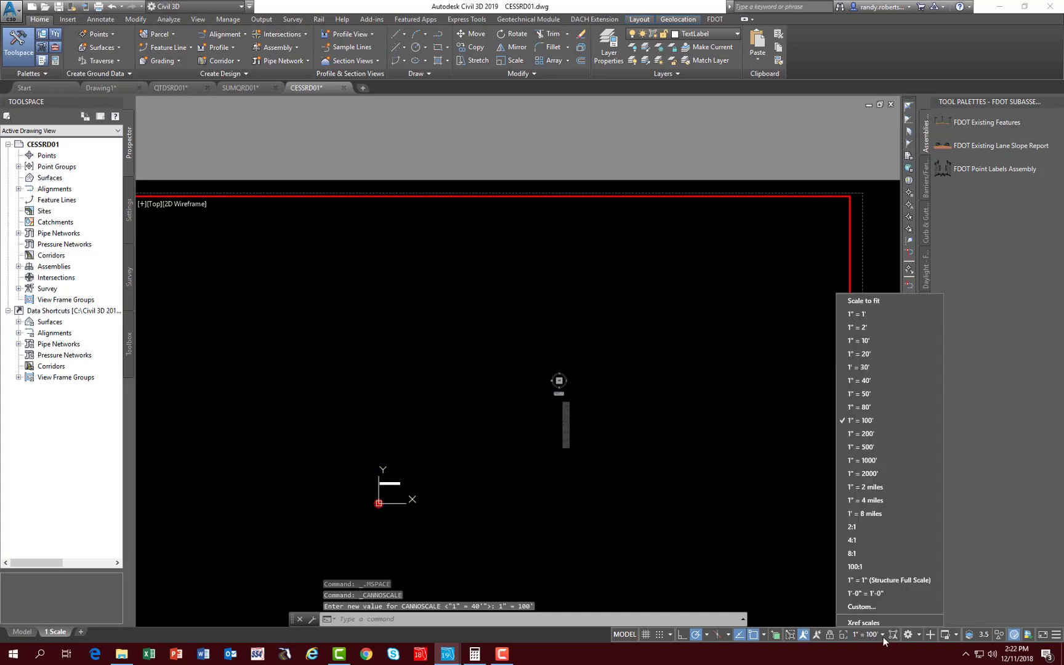
{"action": "left_click", "coordinate": [862, 339]}
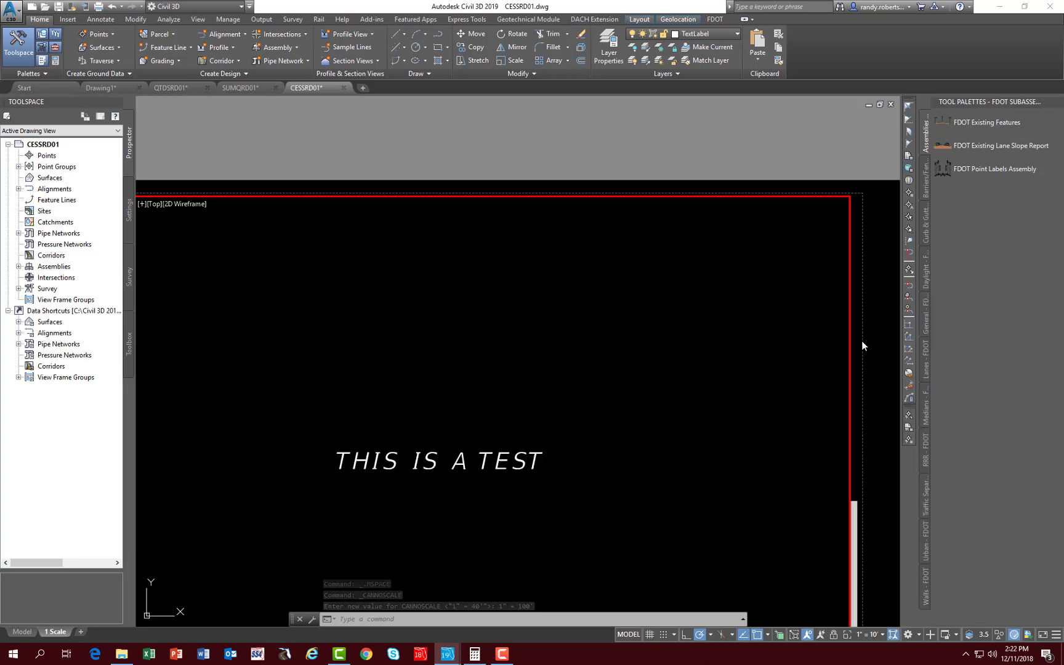
{"action": "left_click", "coordinate": [881, 635]}
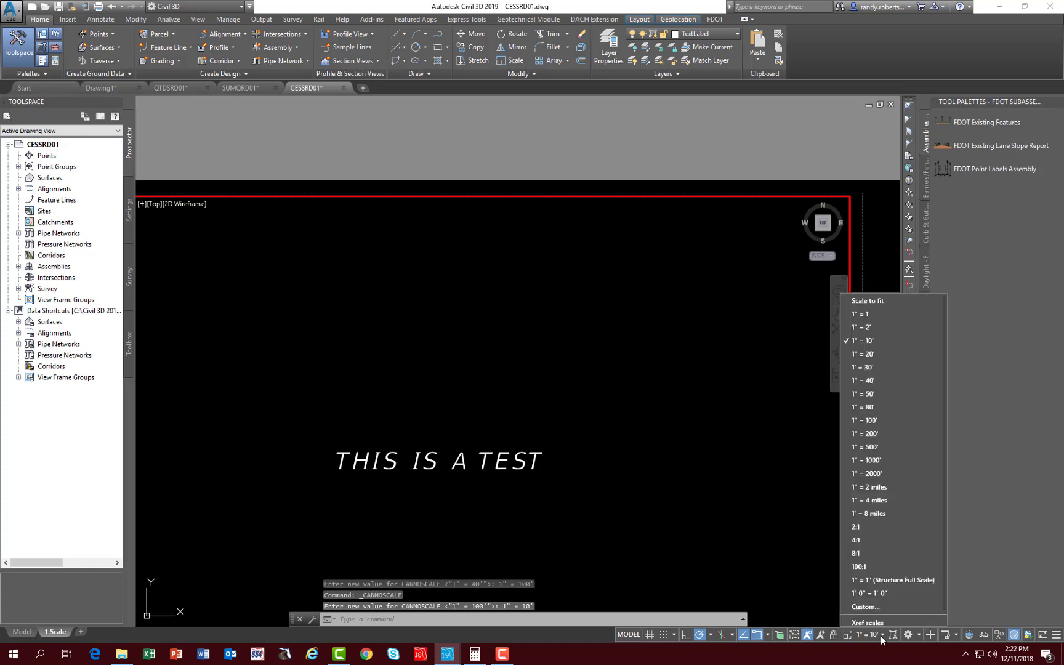
{"action": "left_click", "coordinate": [868, 380]}
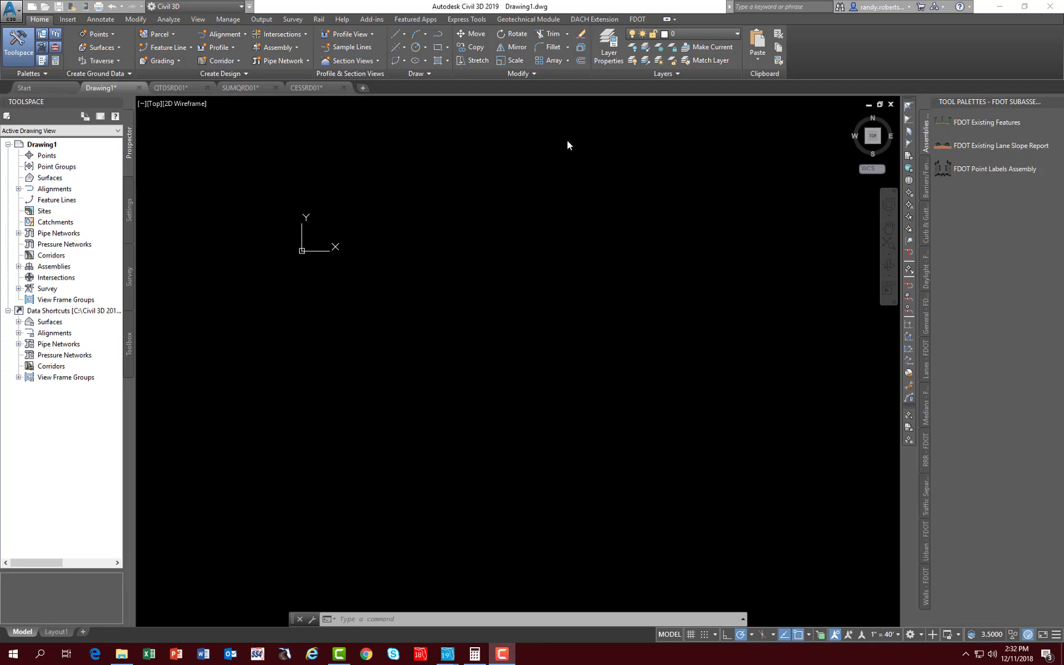
Launch the FDOT Entity Manager without viewing the update details, and save the pay items database over PayitemDB.xml in Civil 3D 2018 Projects.
{"action": "left_click", "coordinate": [638, 19]}
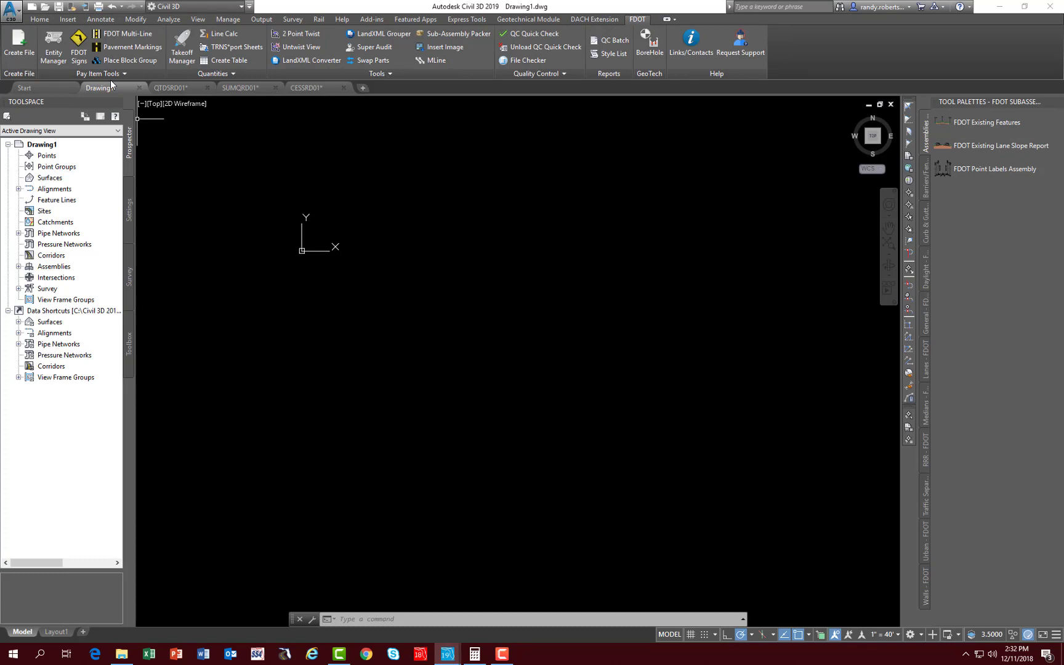
{"action": "left_click", "coordinate": [50, 60]}
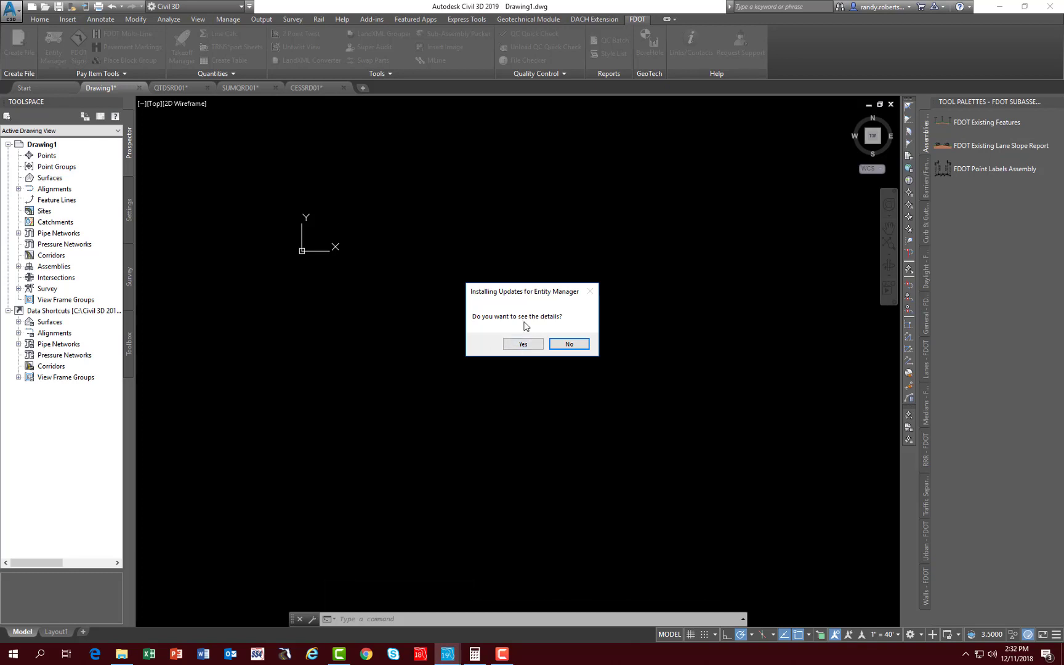
{"action": "left_click", "coordinate": [568, 346]}
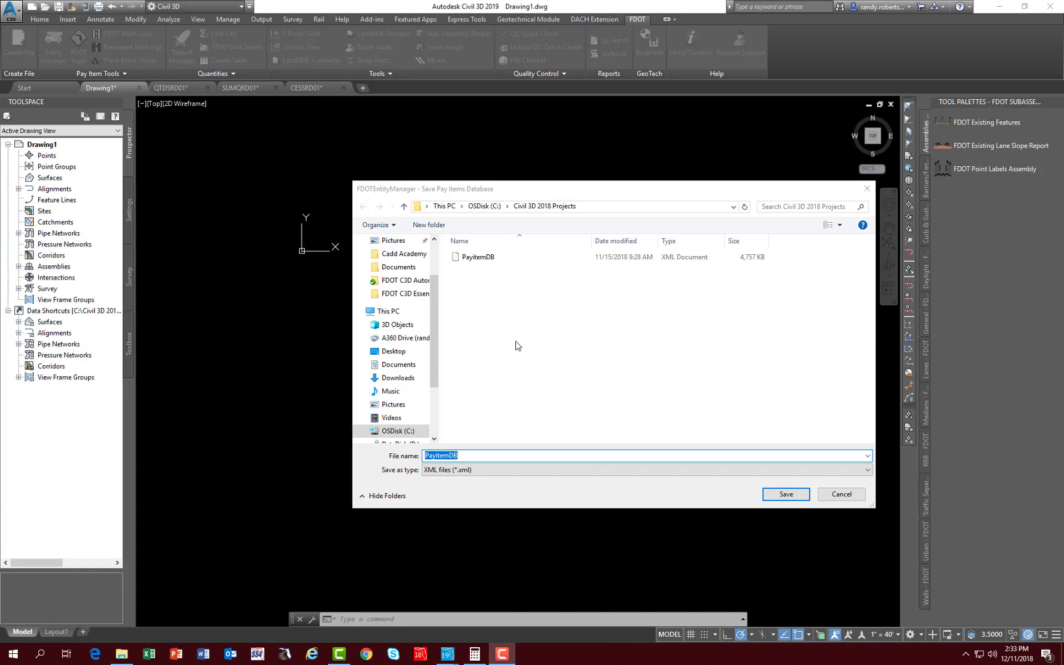
{"action": "left_click", "coordinate": [790, 499]}
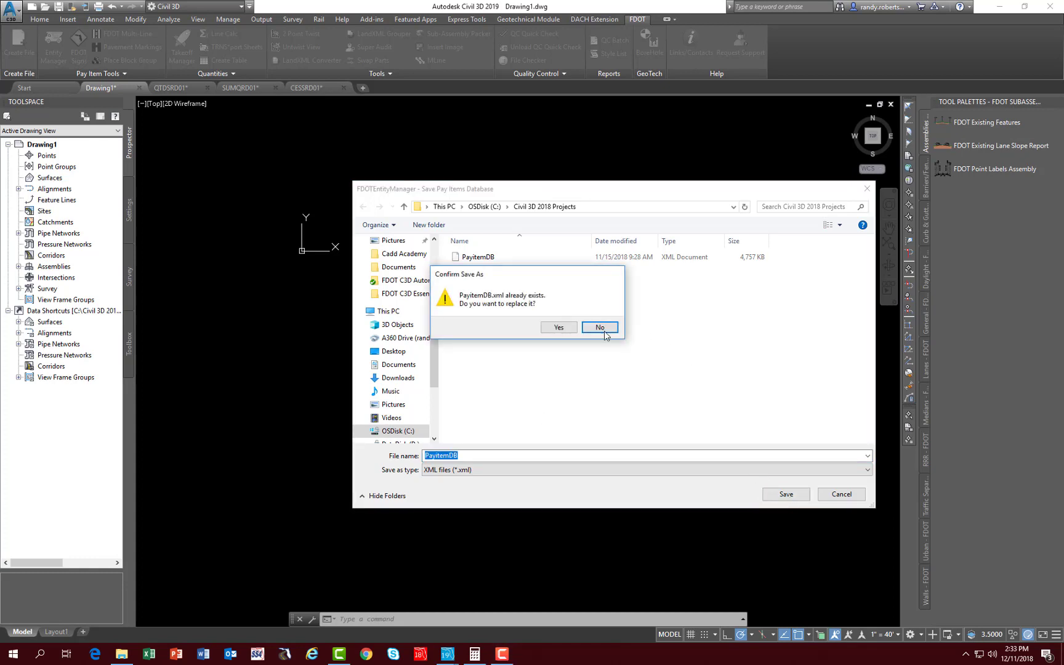
{"action": "left_click", "coordinate": [551, 324]}
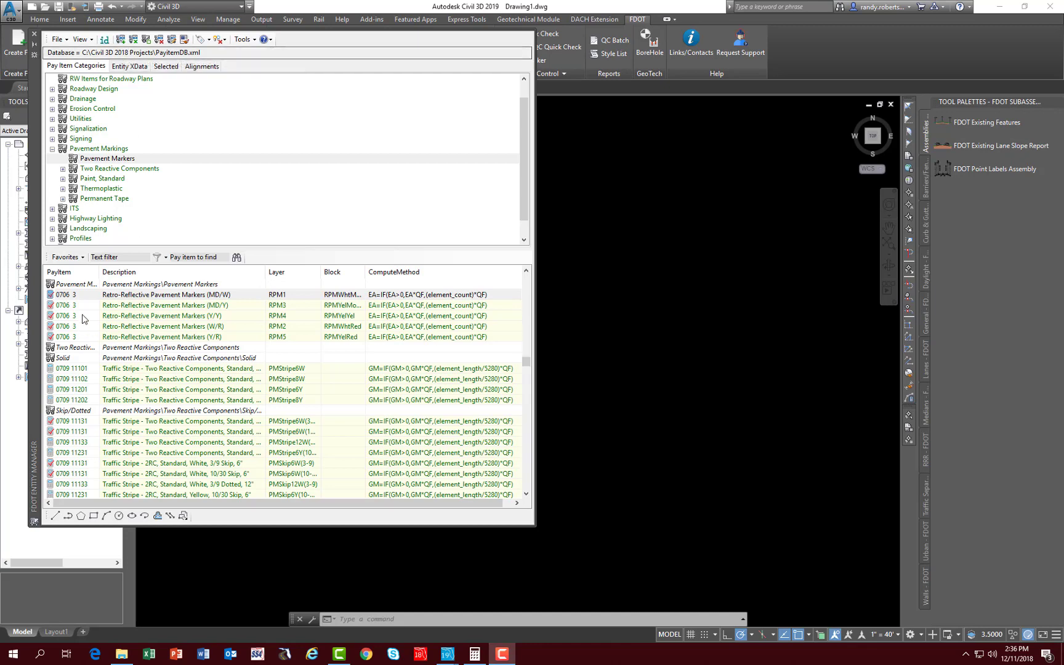
Browse the pay item categories, examining the solid Two Reactive Components items and the round pipes under Drainage's Existing Features.
{"action": "left_click", "coordinate": [219, 389]}
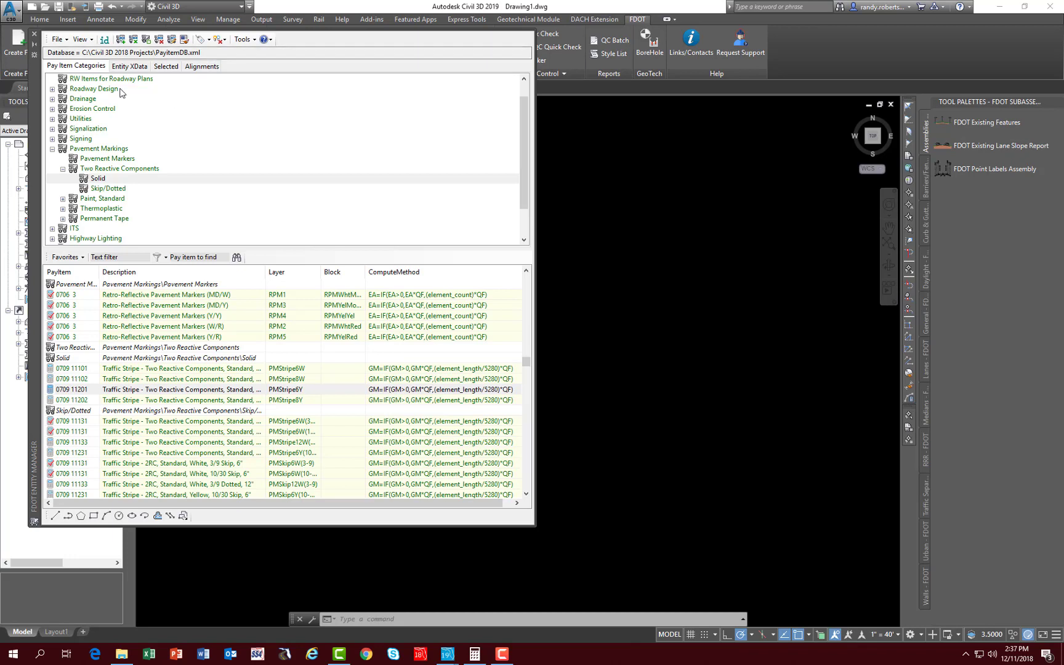
{"action": "left_click", "coordinate": [53, 149]}
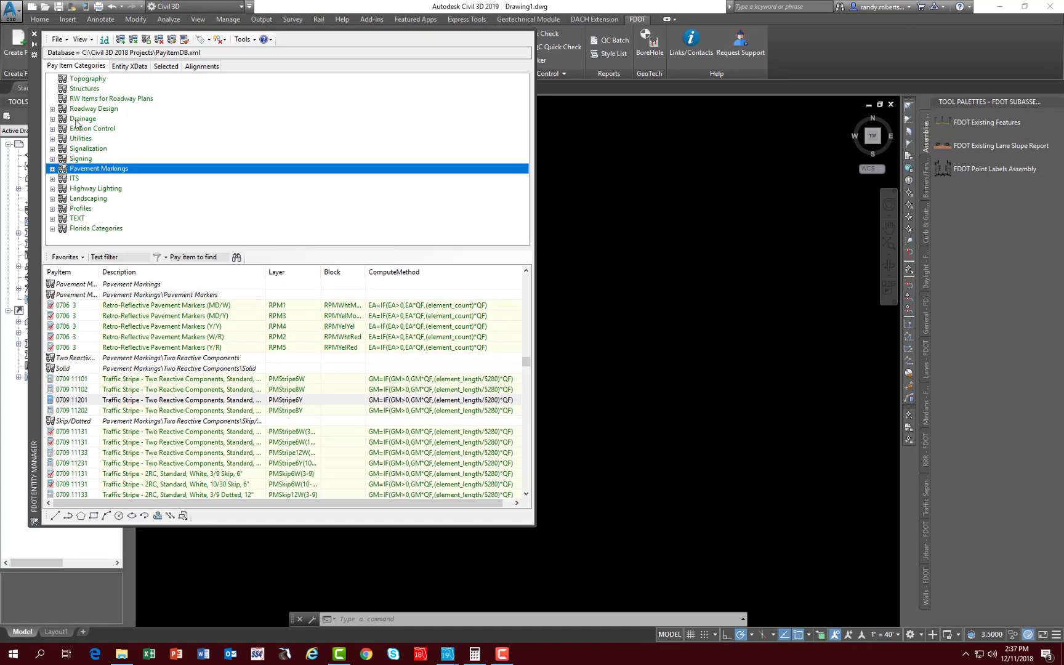
{"action": "left_click", "coordinate": [52, 118]}
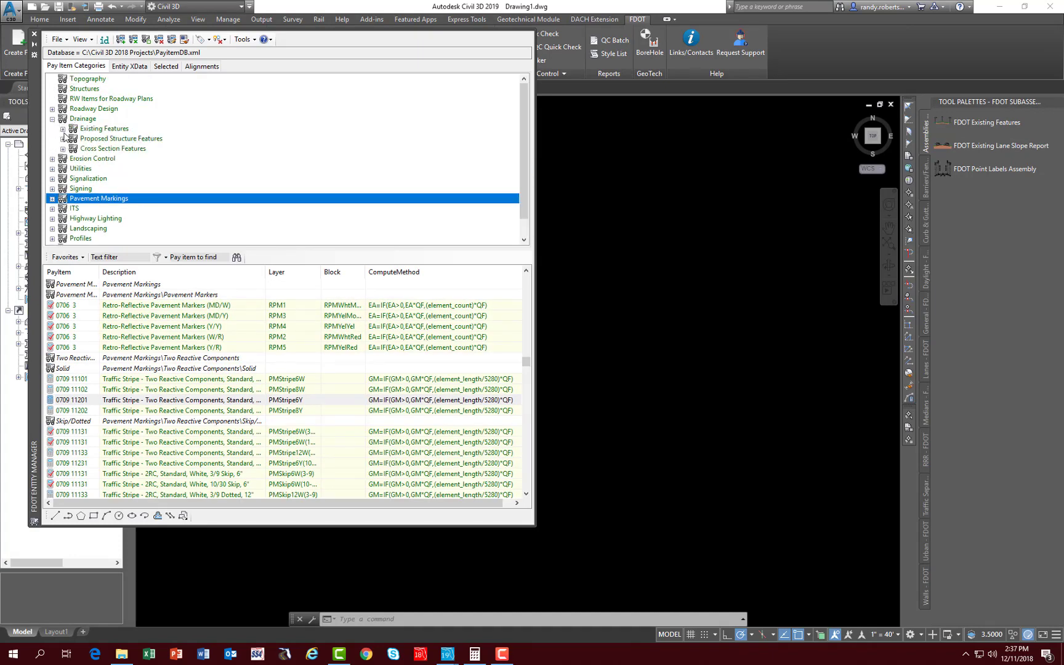
{"action": "left_click", "coordinate": [63, 128]}
{"action": "left_click", "coordinate": [110, 139]}
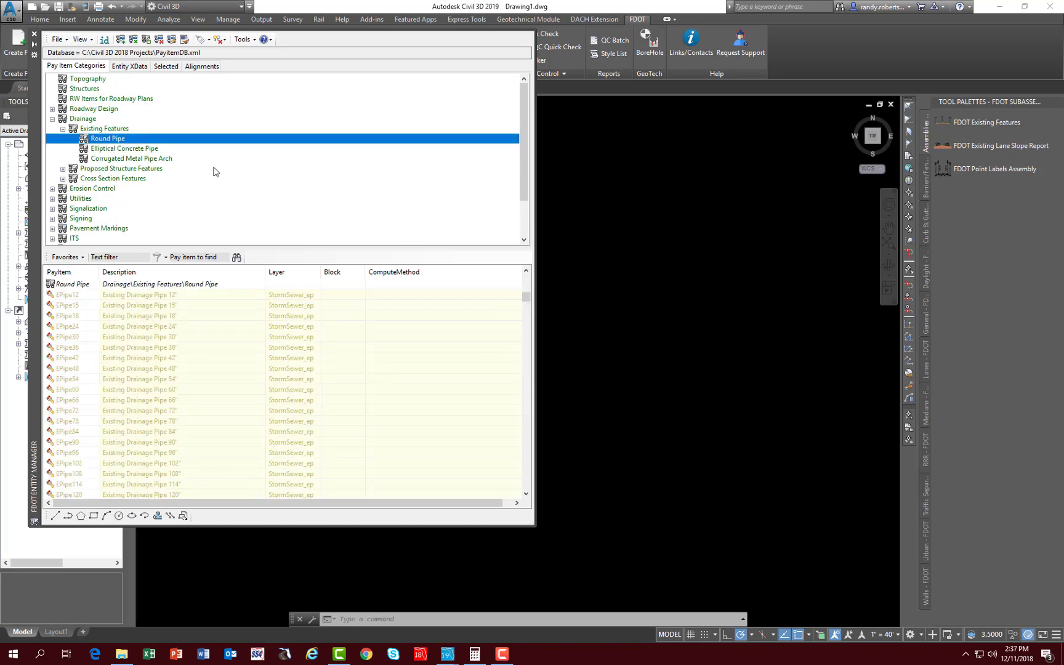
{"action": "left_click", "coordinate": [53, 119]}
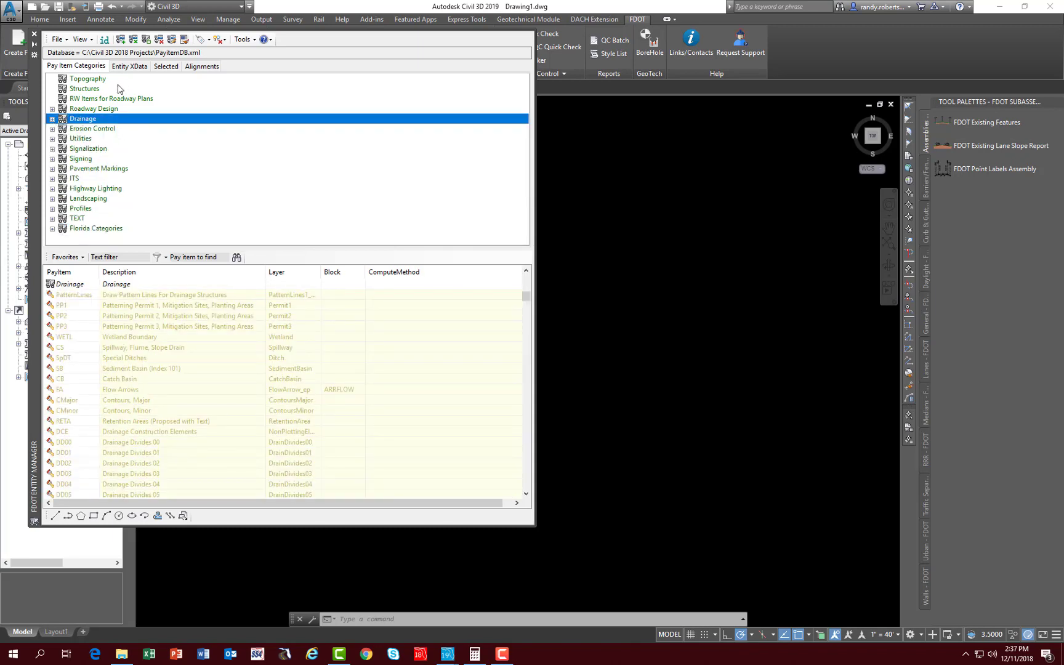
Review the Entity Manager's entity XData, selected pay items and alignment association, including the alignment choices.
{"action": "left_click", "coordinate": [130, 66]}
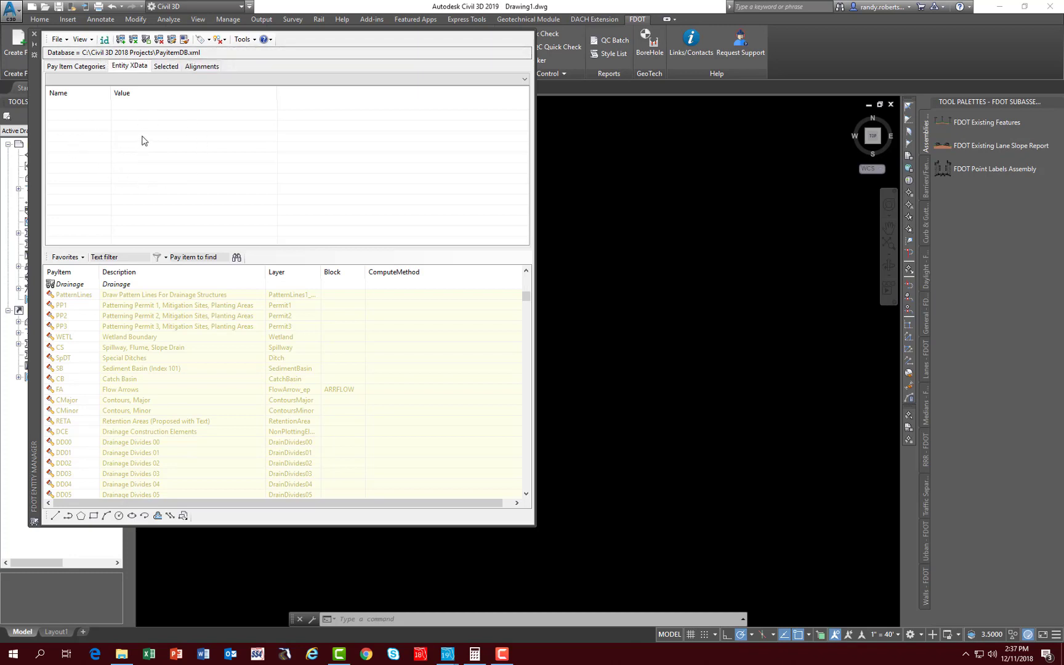
{"action": "left_click", "coordinate": [165, 66]}
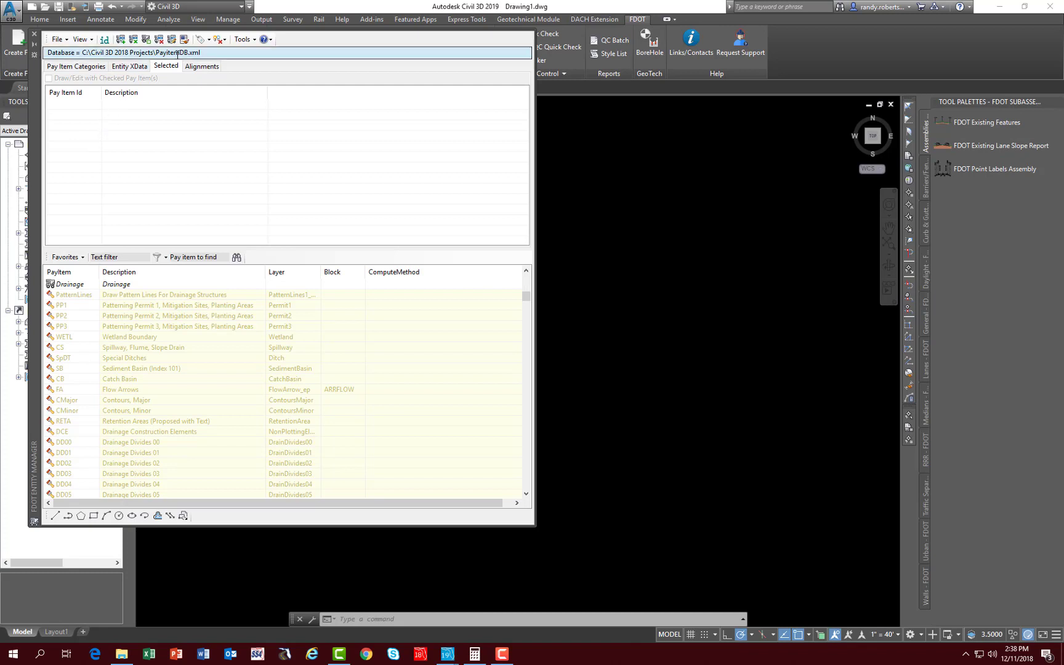
{"action": "left_click", "coordinate": [222, 42]}
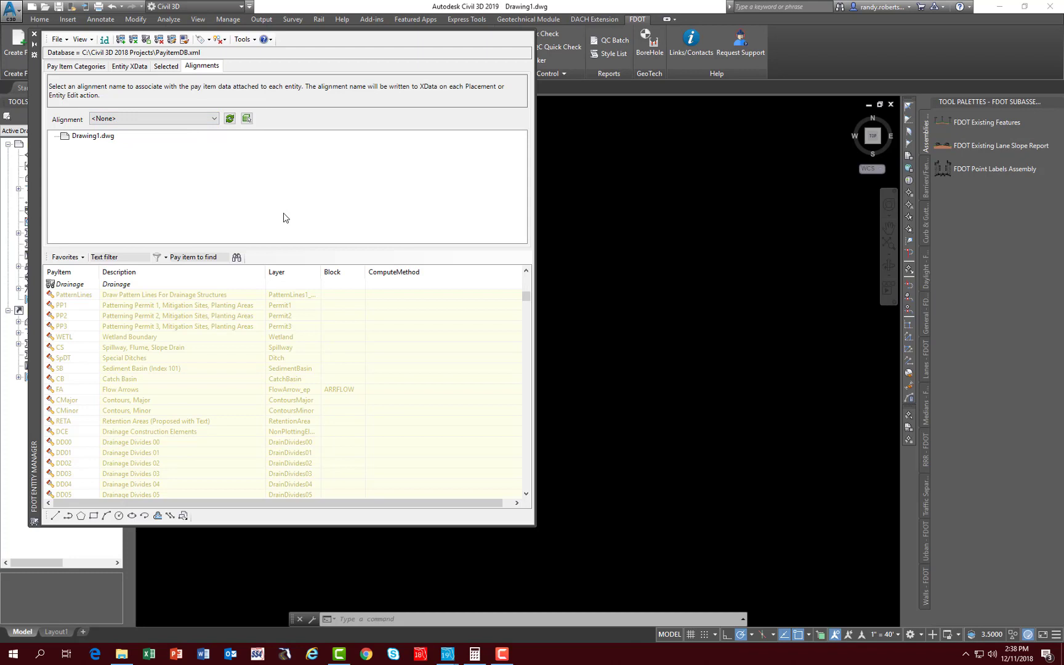
{"action": "left_click", "coordinate": [213, 122]}
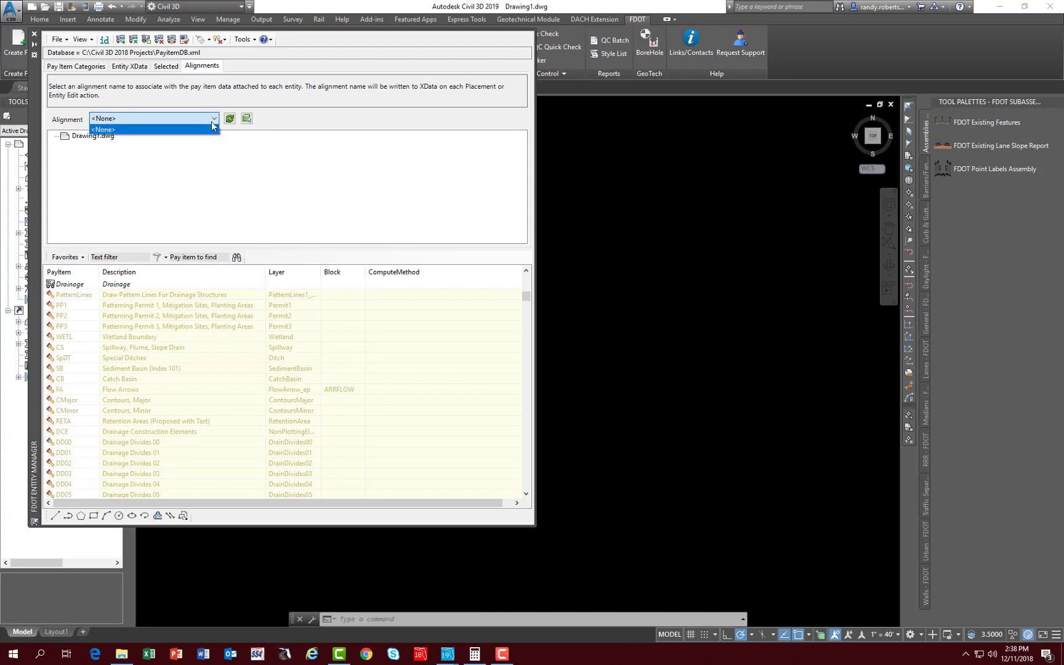
{"action": "left_click", "coordinate": [296, 131]}
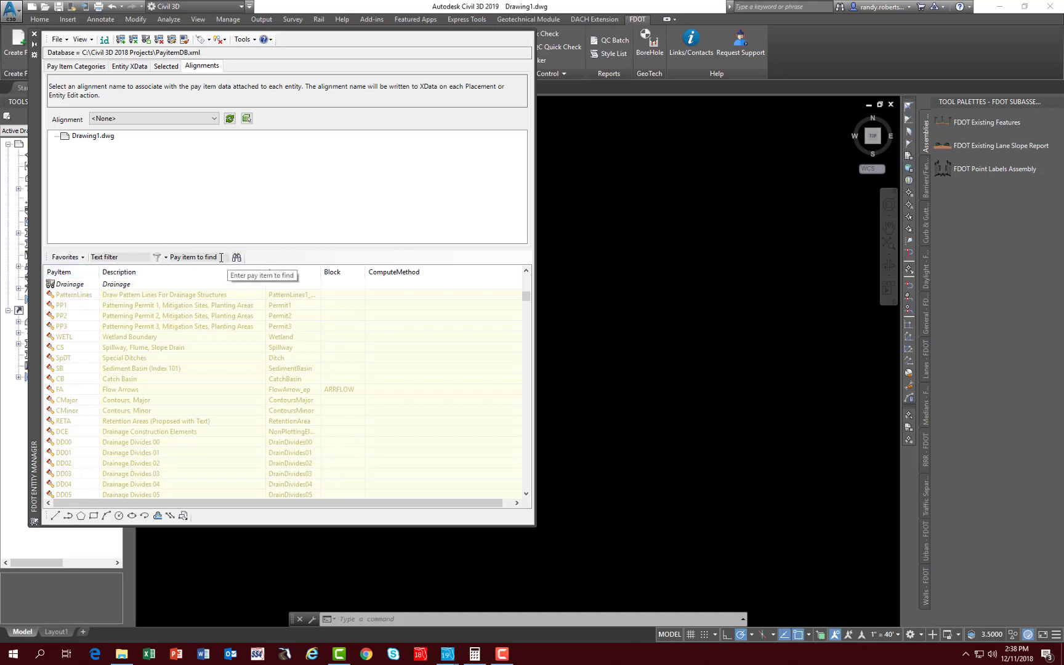
Filter the pay items by the text PMSTripe(10-10-20) and widen the layer column to show full layer names.
{"action": "left_click", "coordinate": [120, 258]}
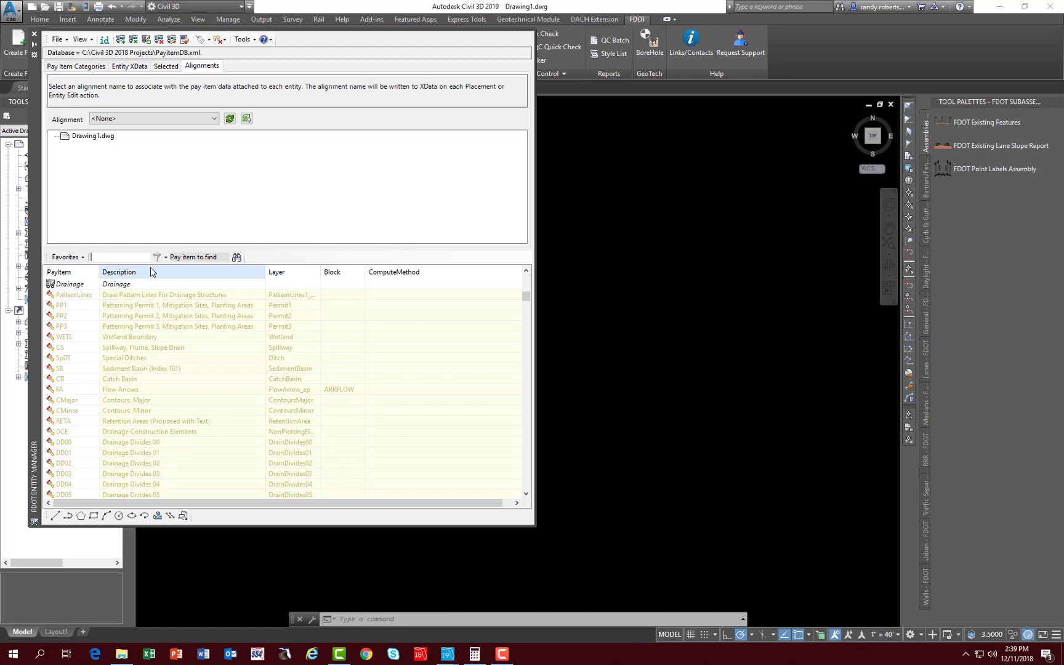
{"action": "type", "text": "PM"}
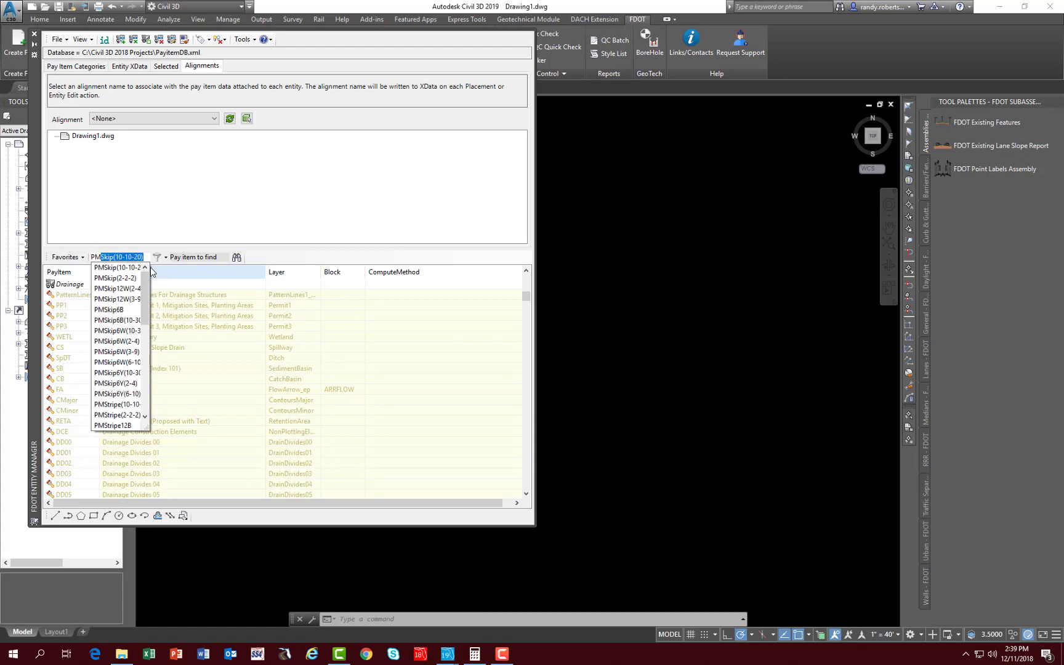
{"action": "type", "text": "STripe"}
{"action": "key", "text": "Return"}
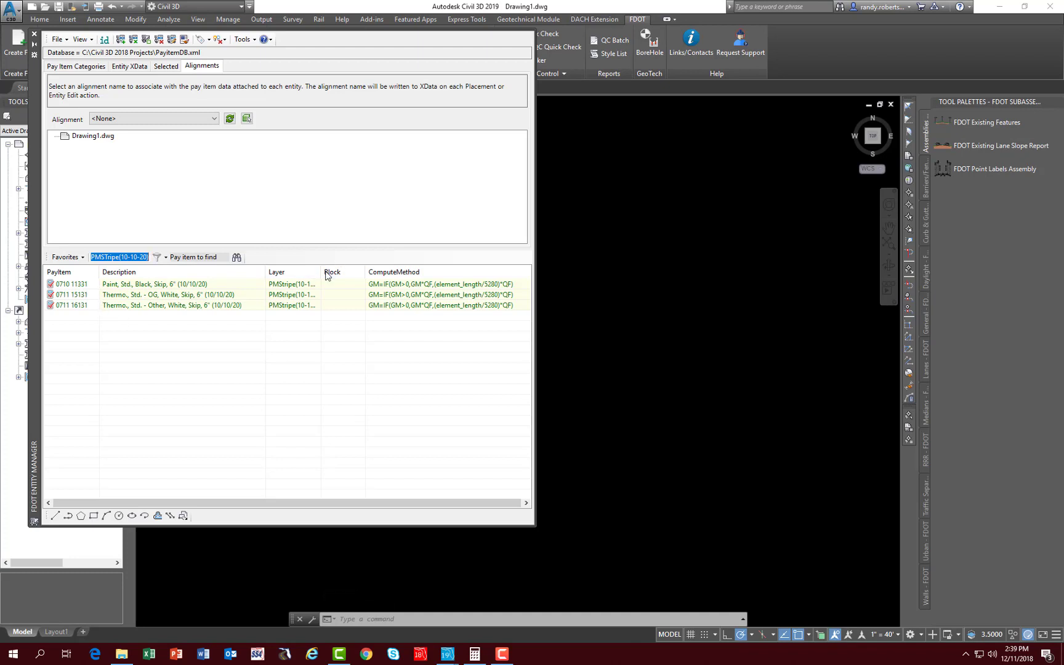
{"action": "left_click_drag", "start_coordinate": [321, 272], "coordinate": [378, 276]}
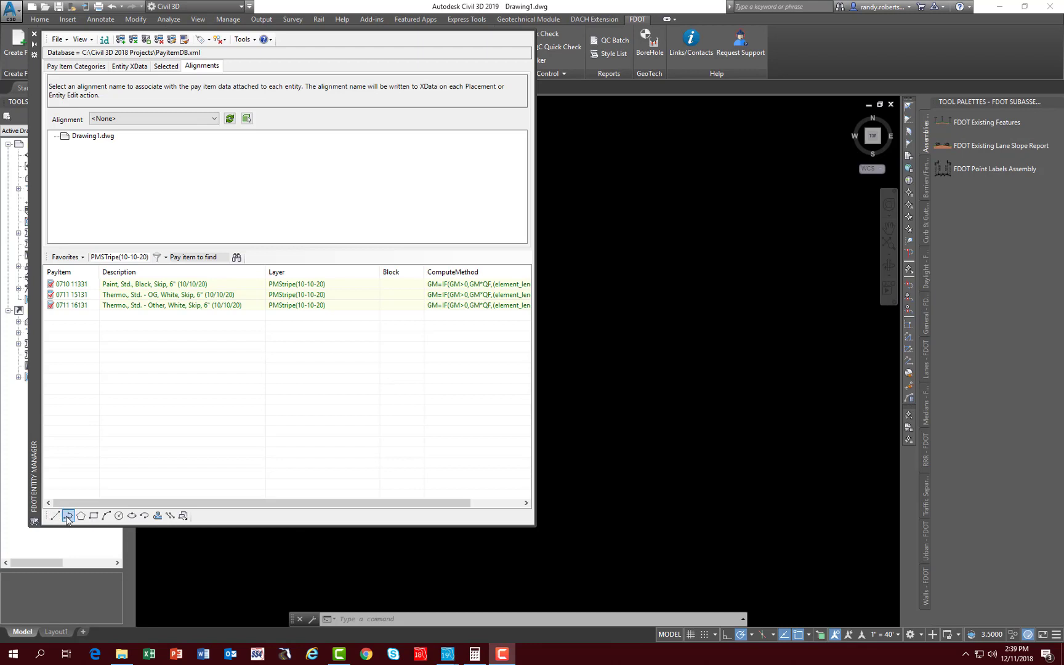
Examine the attributes and adhocs of pay item 0710 11331 in its edit dialog, and cancel without changing anything.
{"action": "left_click", "coordinate": [76, 285]}
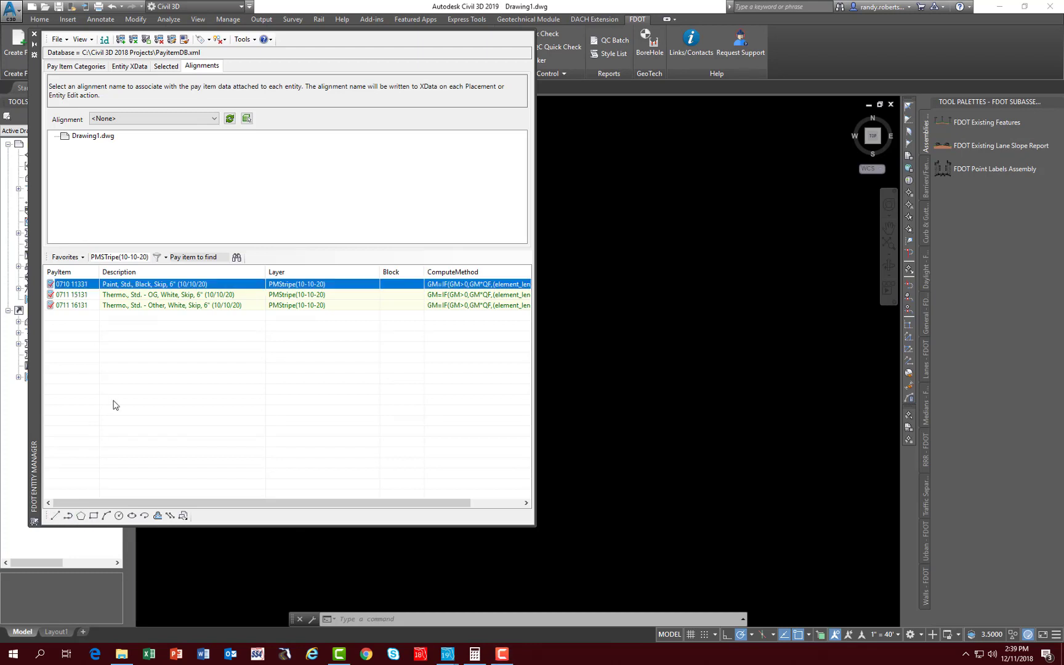
{"action": "left_click", "coordinate": [56, 516]}
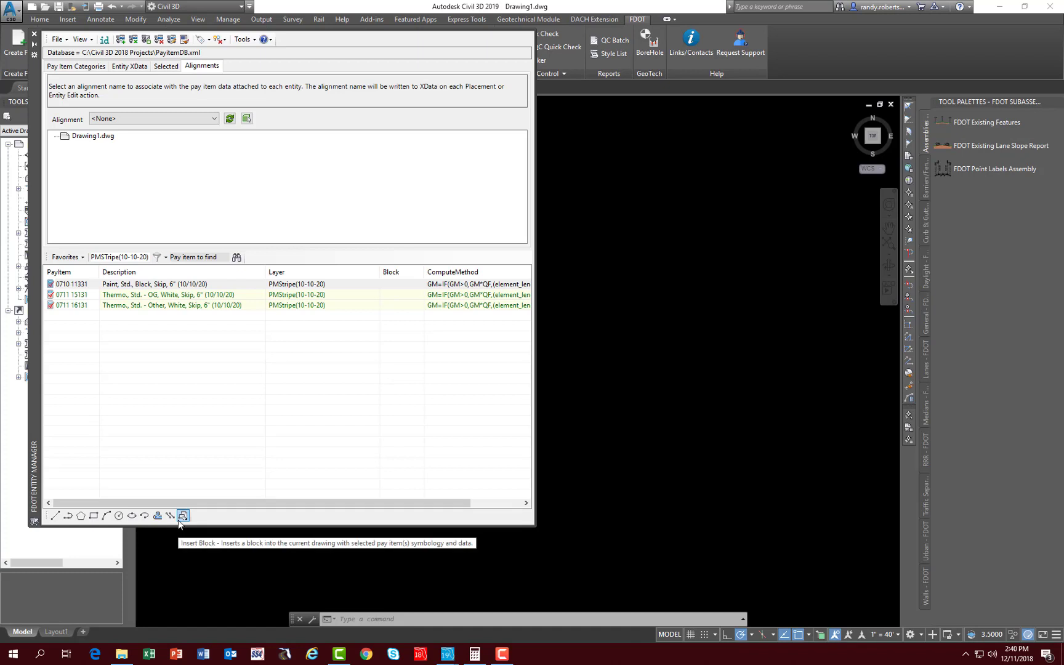
{"action": "left_click", "coordinate": [148, 285]}
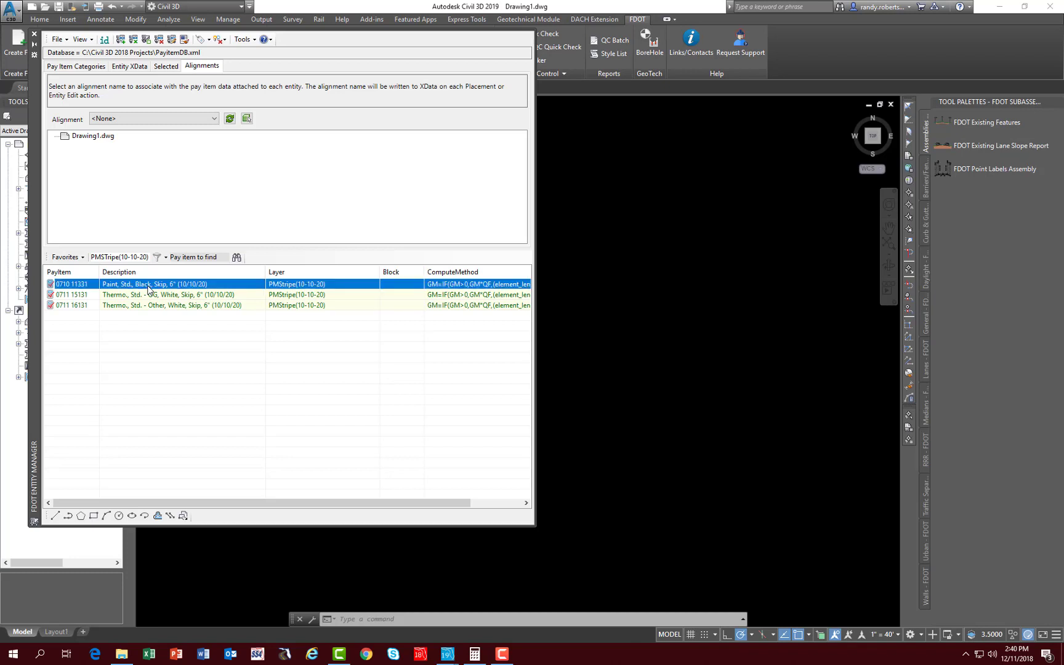
{"action": "right_click", "coordinate": [114, 285]}
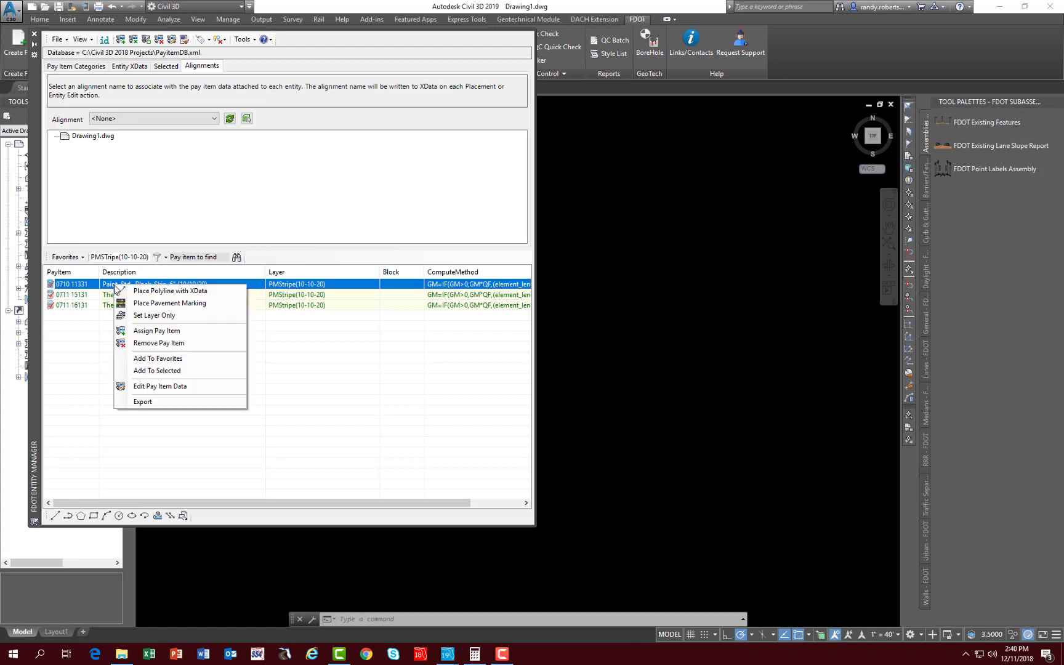
{"action": "left_click", "coordinate": [142, 388]}
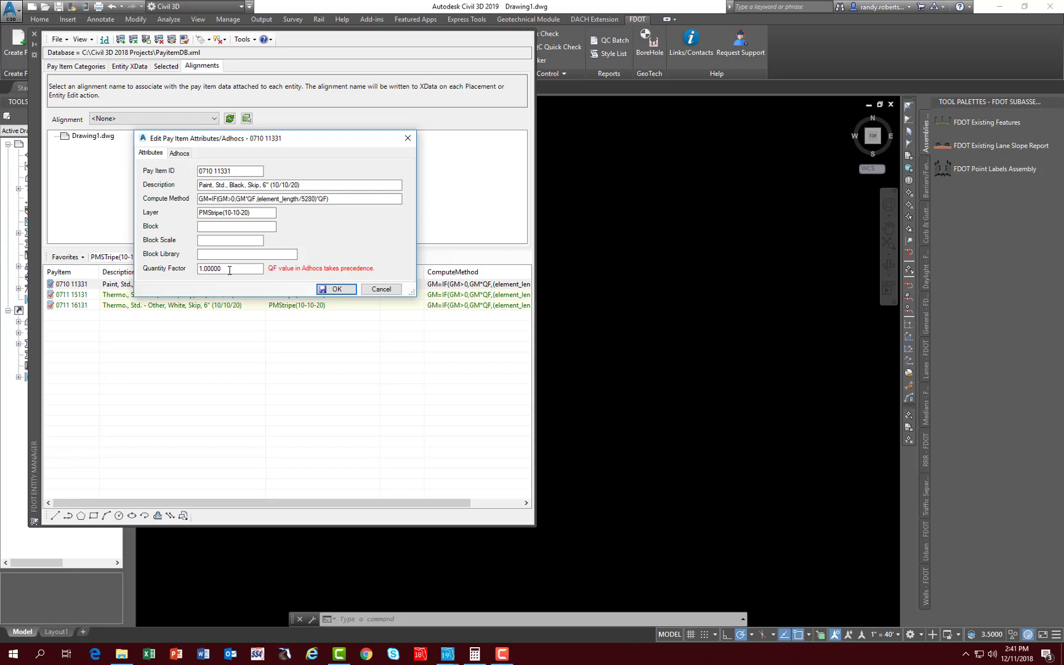
{"action": "left_click", "coordinate": [184, 157]}
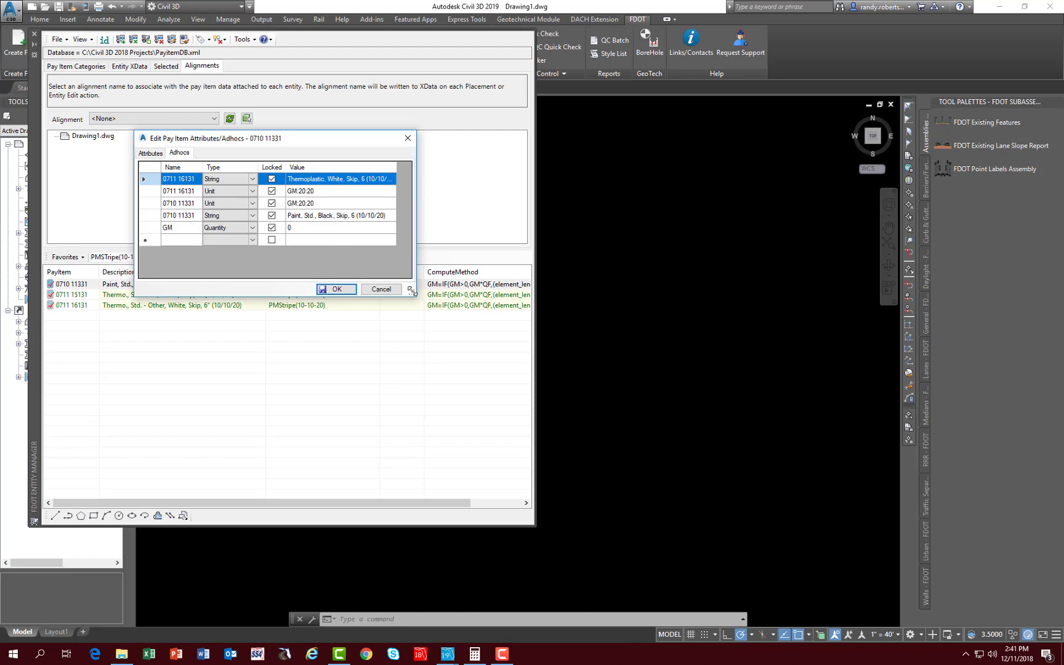
{"action": "left_click_drag", "start_coordinate": [412, 290], "coordinate": [458, 305]}
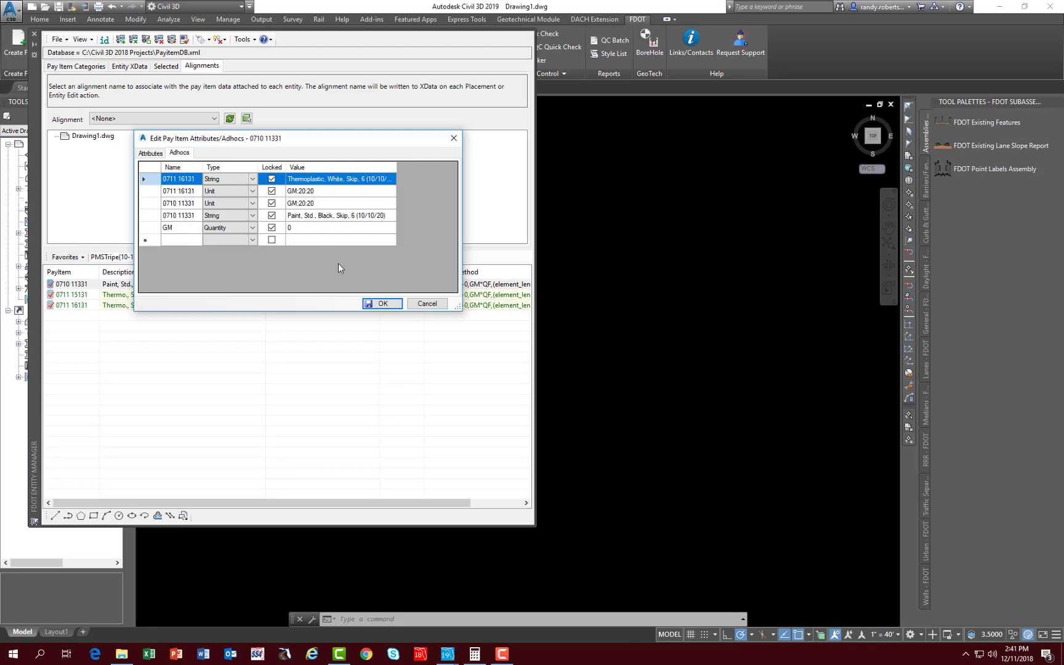
{"action": "left_click", "coordinate": [429, 304]}
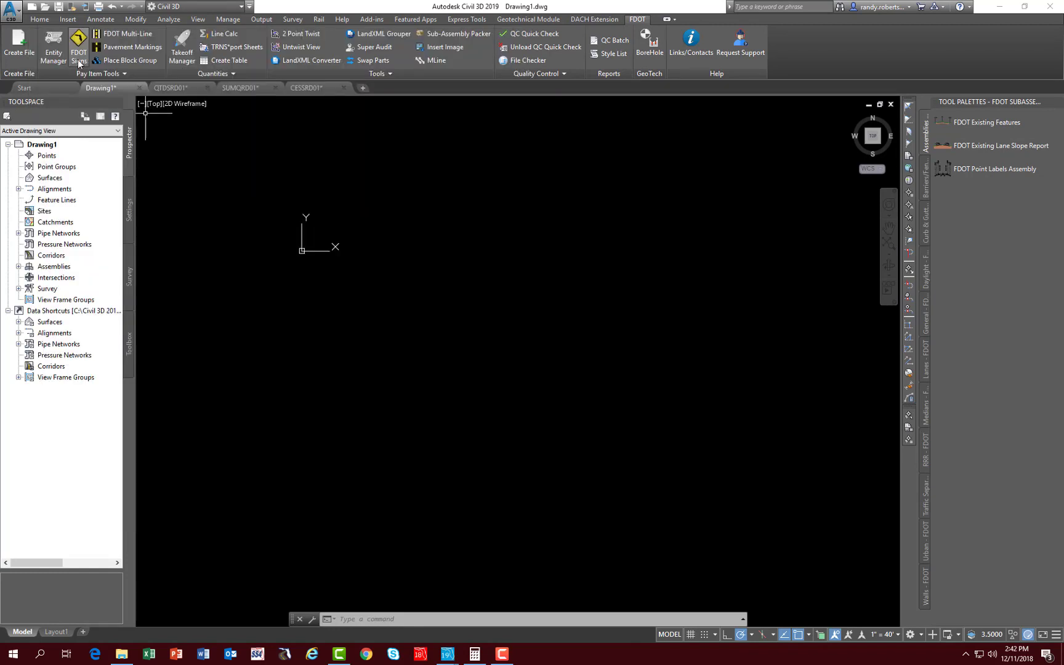
Launch the FDOT Signs tool, move its palette into the drawing area and enlarge it to examine assembly creation.
{"action": "left_click", "coordinate": [79, 40]}
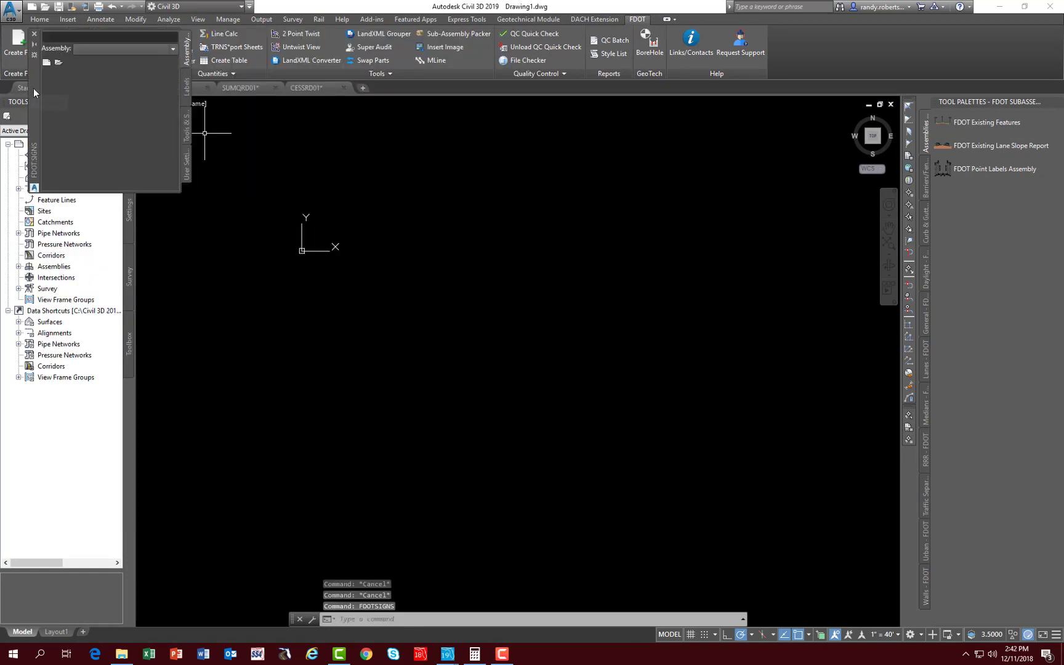
{"action": "left_click_drag", "start_coordinate": [34, 88], "coordinate": [390, 211]}
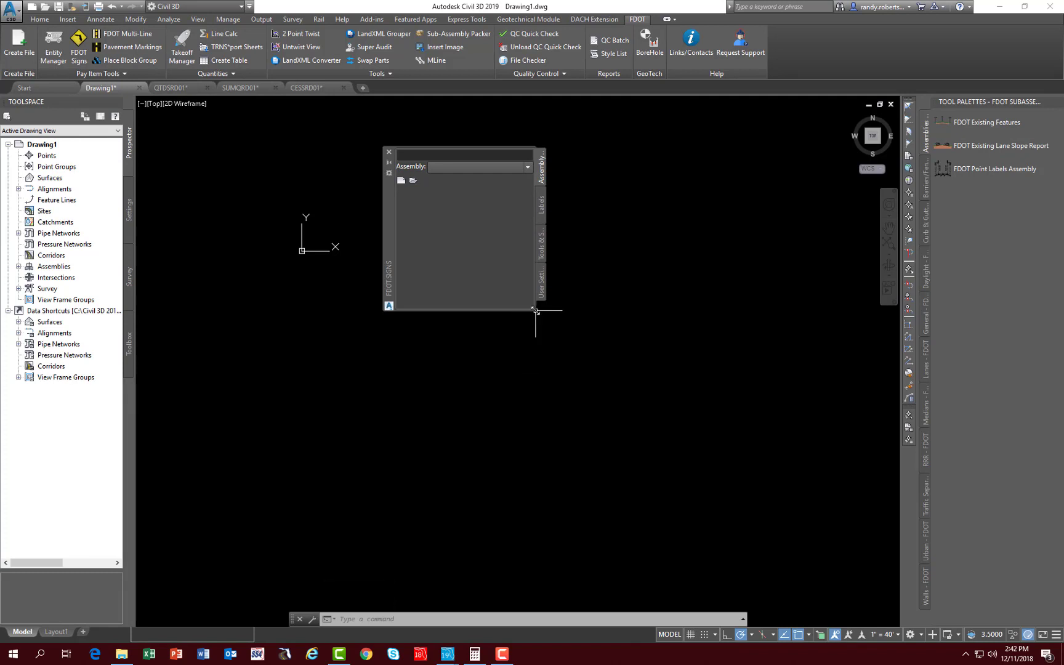
{"action": "left_click_drag", "start_coordinate": [534, 309], "coordinate": [647, 466]}
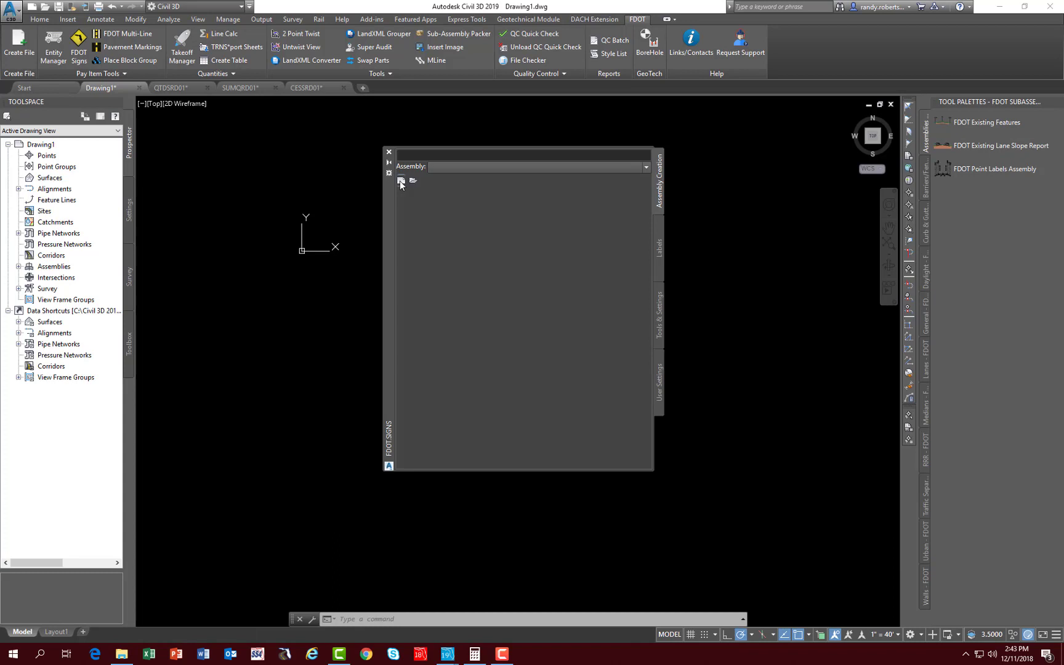
Load the PPM EXHIBIT TYP-15 OUTSIDE LANES pattern in the FDOT Multi-Line tool, examine its layers and offsets, and close without drawing.
{"action": "left_click", "coordinate": [123, 33]}
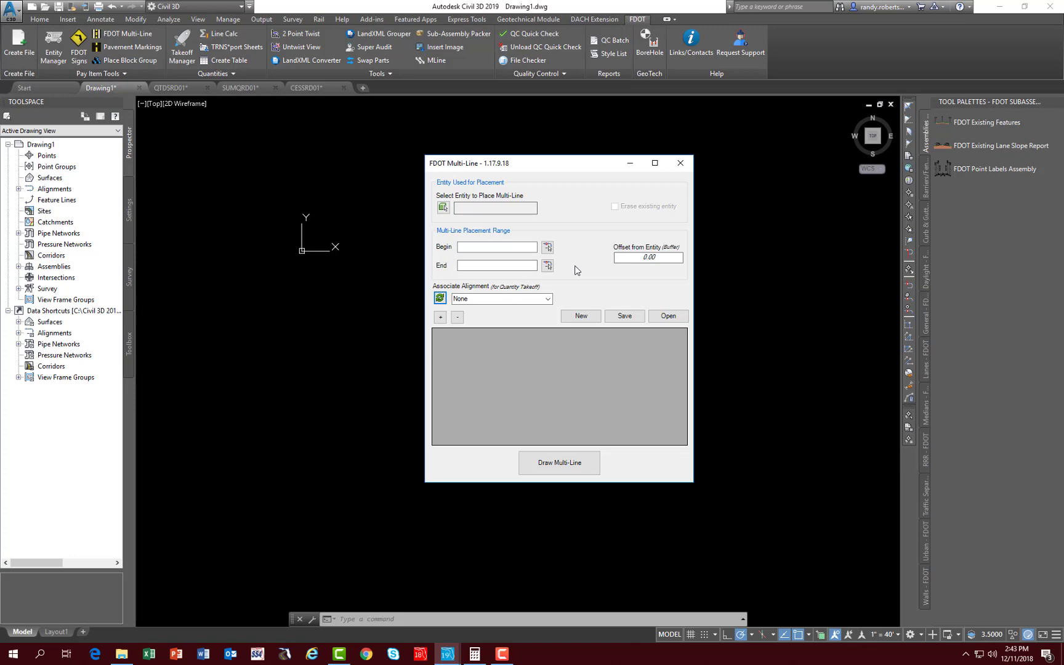
{"action": "left_click", "coordinate": [668, 316]}
{"action": "left_click", "coordinate": [566, 196]}
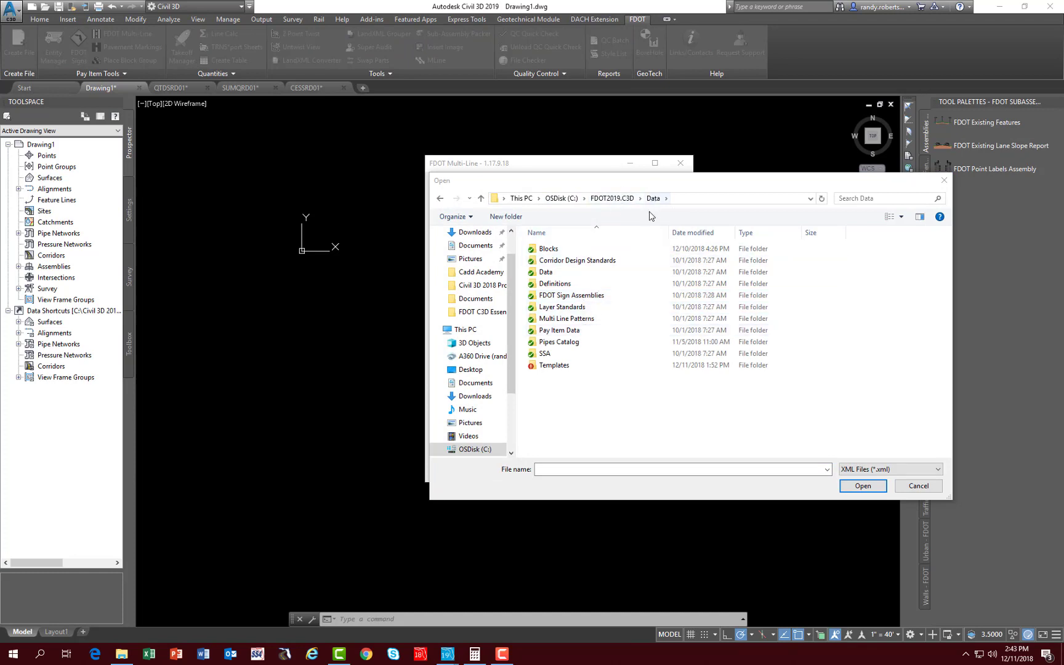
{"action": "double_click", "coordinate": [555, 319]}
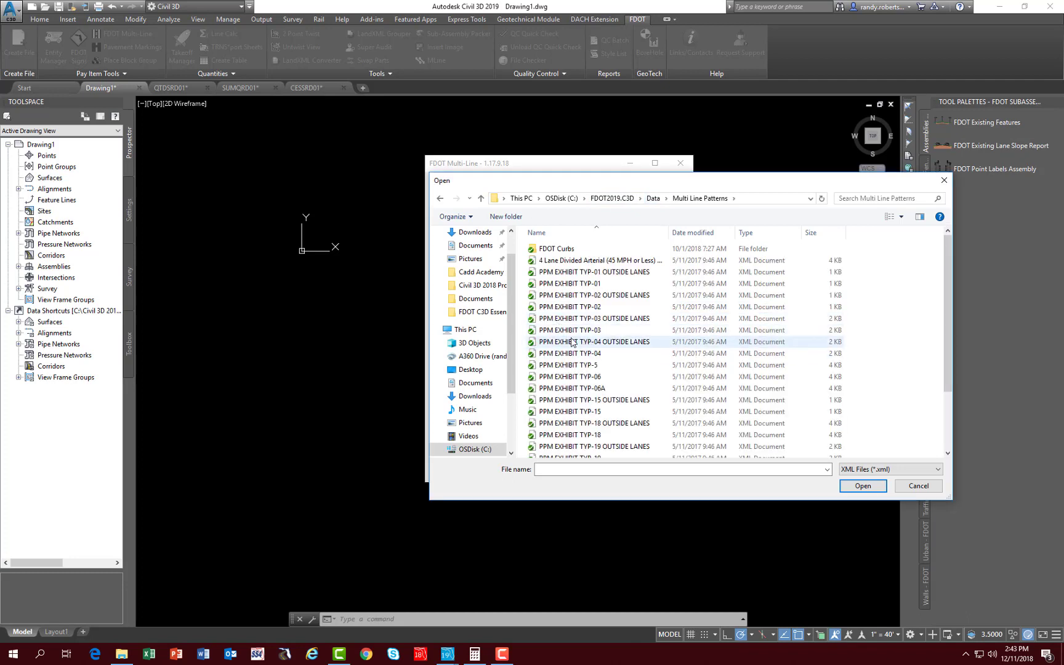
{"action": "scroll", "coordinate": [571, 341], "scroll_direction": "down", "scroll_amount": 1}
{"action": "left_click", "coordinate": [576, 370]}
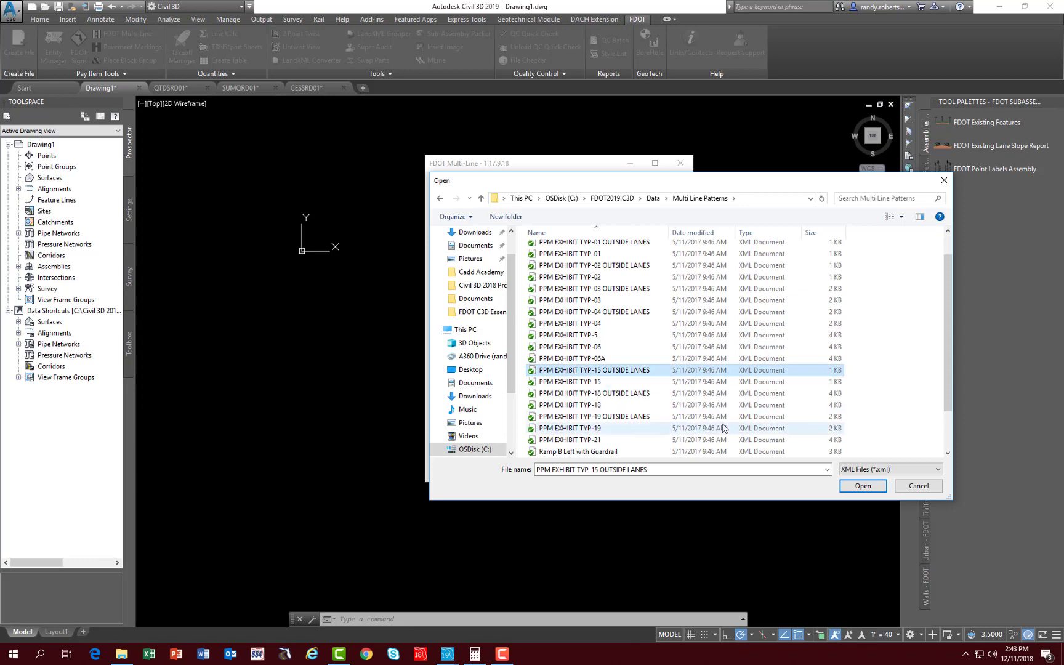
{"action": "left_click", "coordinate": [863, 486]}
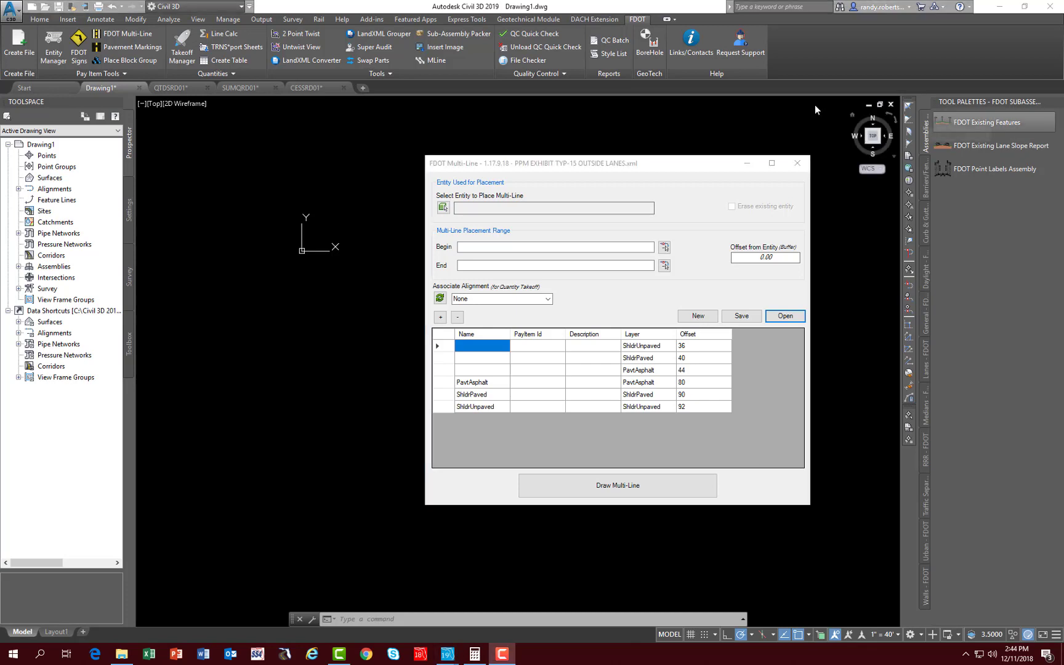
{"action": "left_click", "coordinate": [798, 163]}
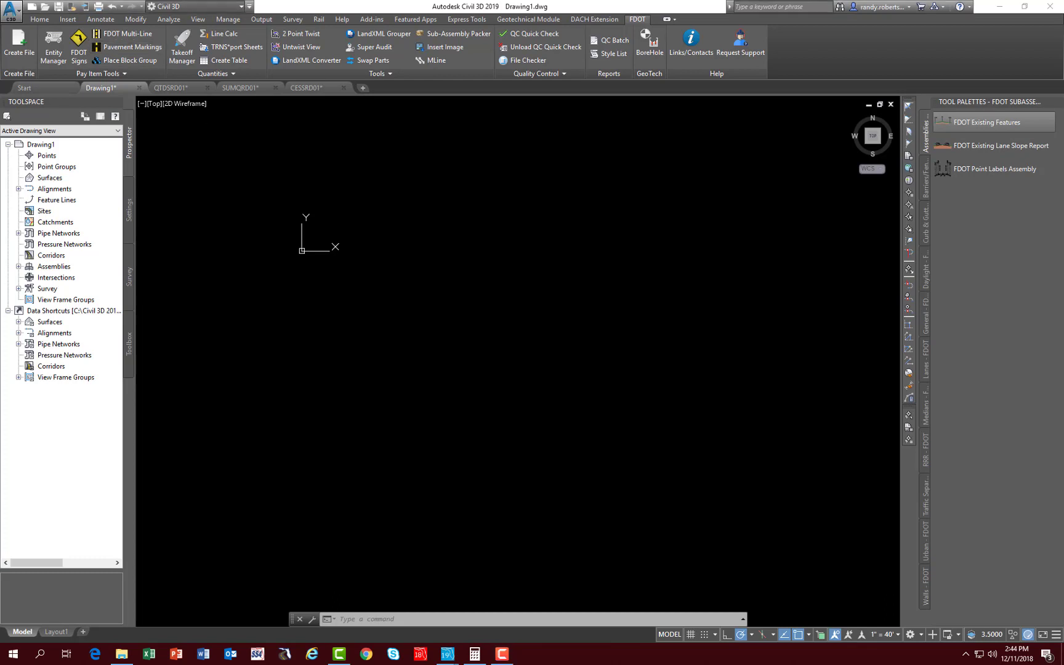
Assign pay item 0709 11102 as the inside pattern in the FDOT Pavement Marking Tool, and close without drawing stripes.
{"action": "left_click", "coordinate": [122, 47]}
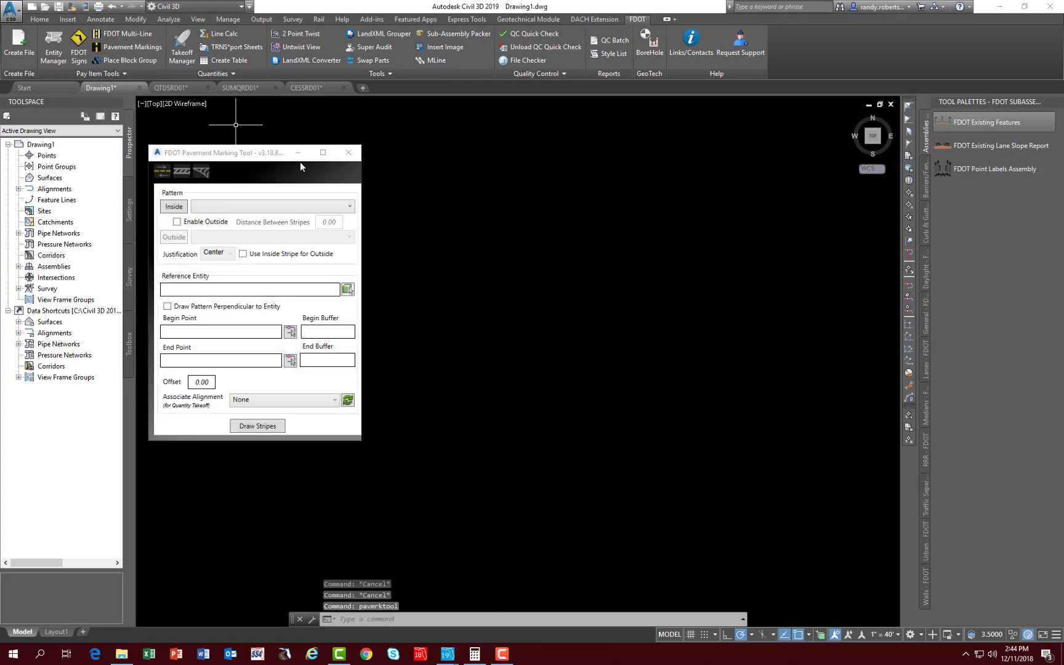
{"action": "left_click_drag", "start_coordinate": [248, 159], "coordinate": [558, 189]}
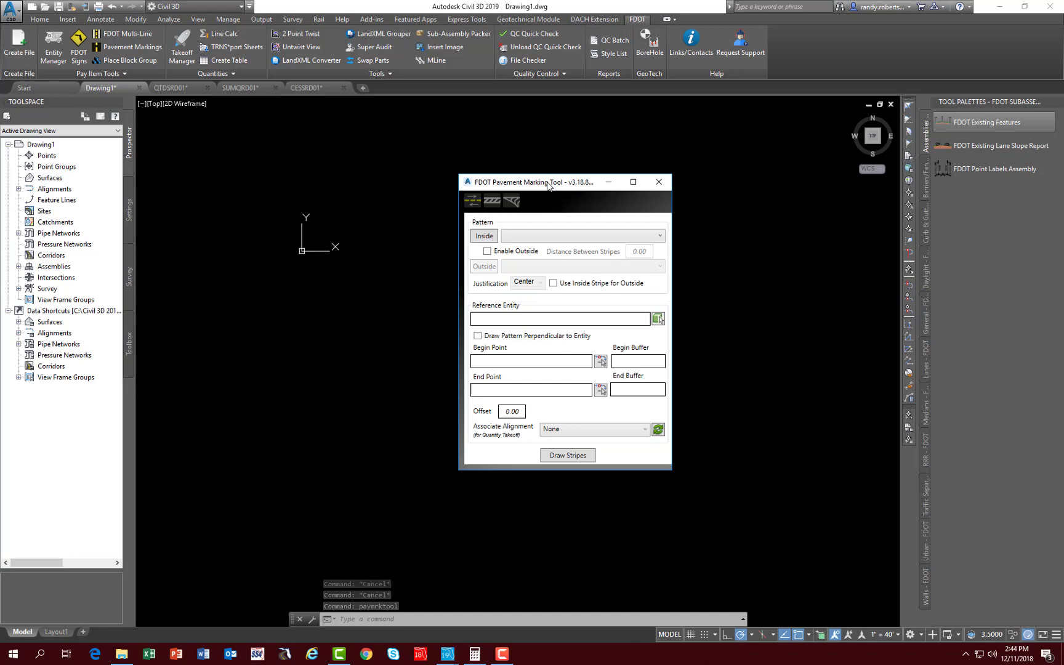
{"action": "left_click", "coordinate": [484, 237]}
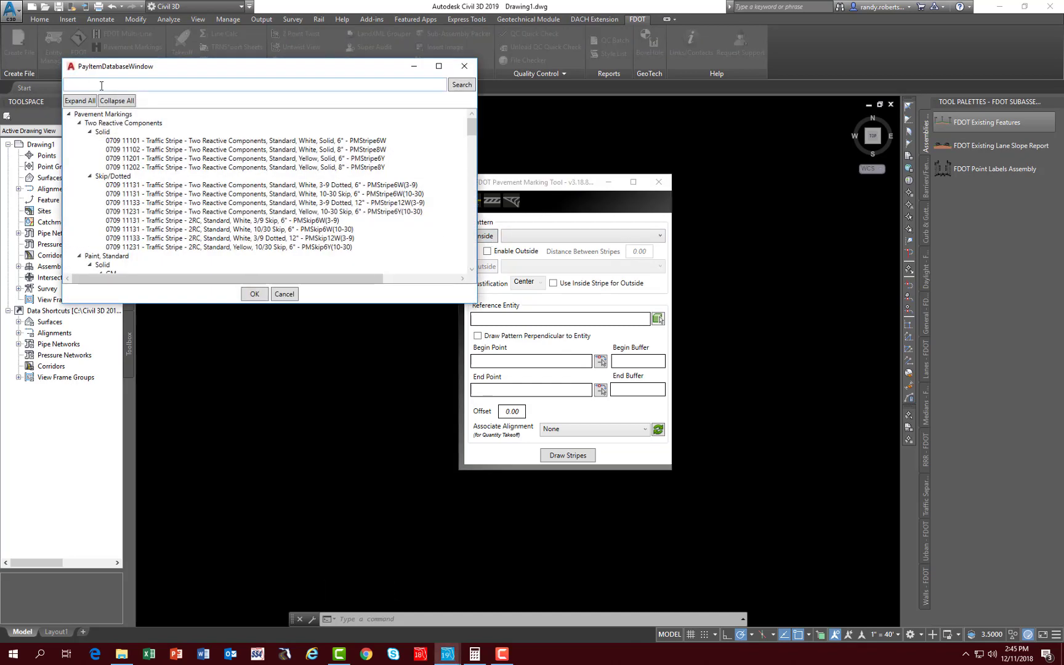
{"action": "left_click", "coordinate": [173, 151]}
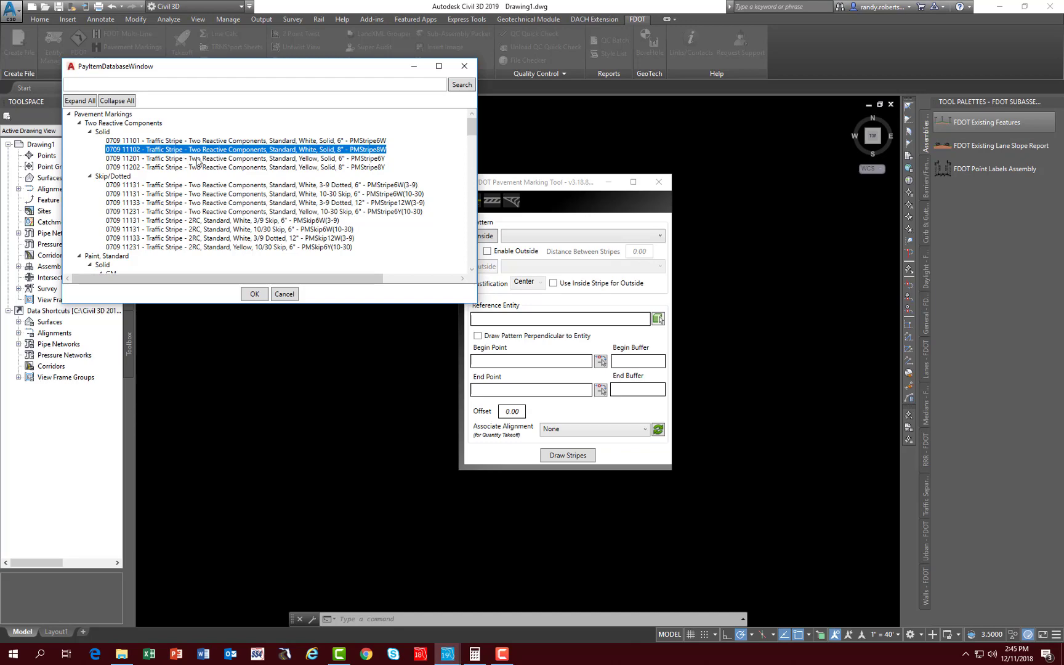
{"action": "left_click", "coordinate": [254, 294]}
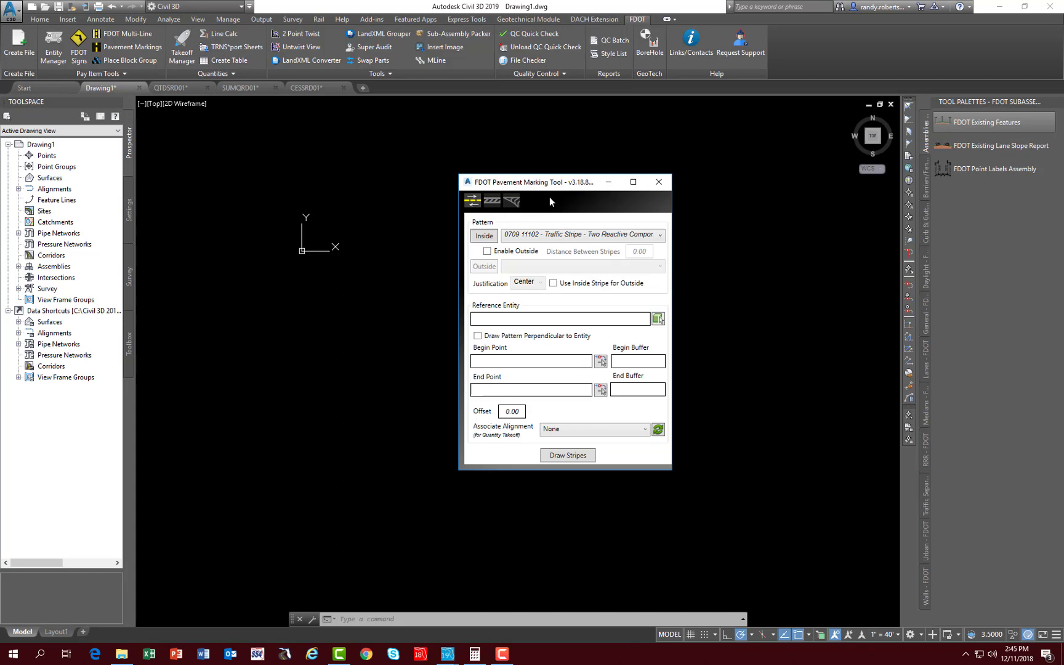
{"action": "key", "text": "Escape"}
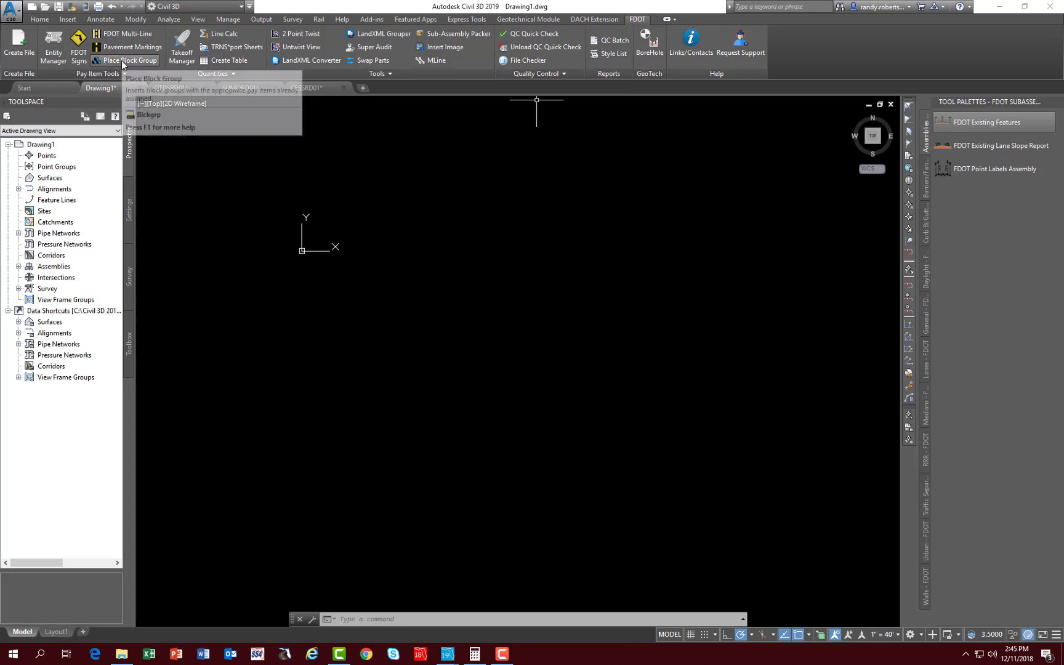
Examine the pay item blocks available for the middle block in the FDOT Place Block Group Tool, and close without placing any.
{"action": "left_click", "coordinate": [122, 61]}
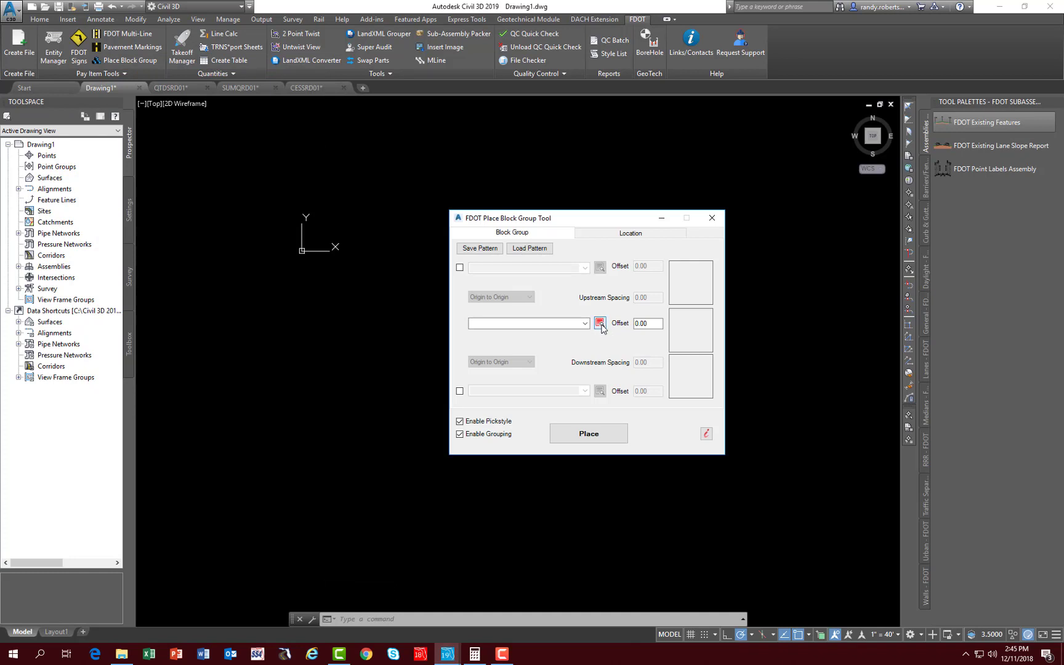
{"action": "left_click", "coordinate": [601, 325]}
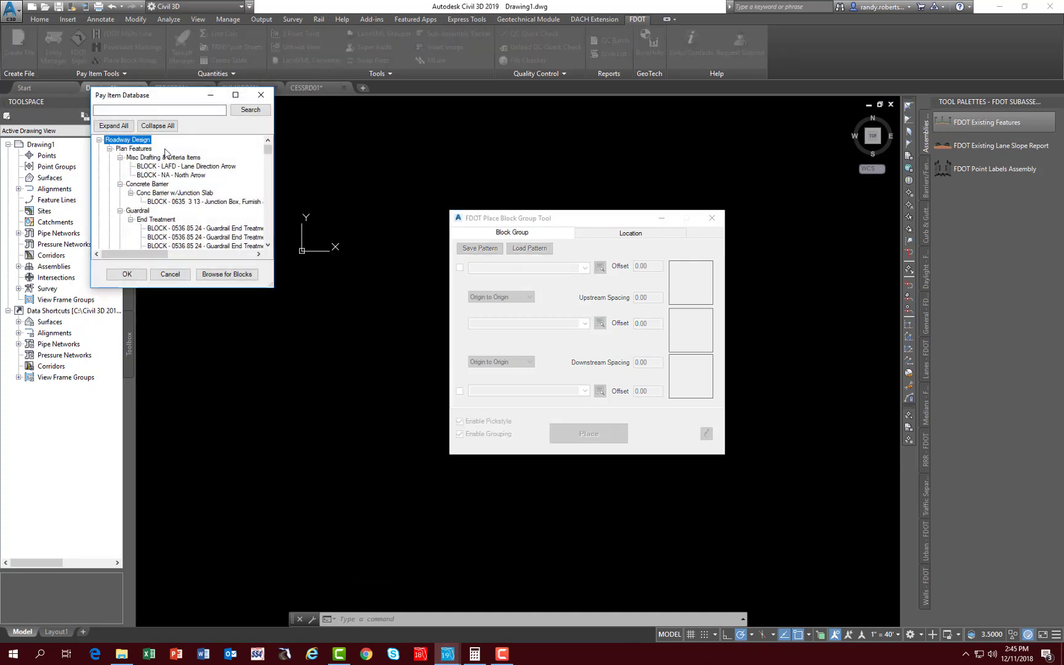
{"action": "left_click", "coordinate": [151, 109]}
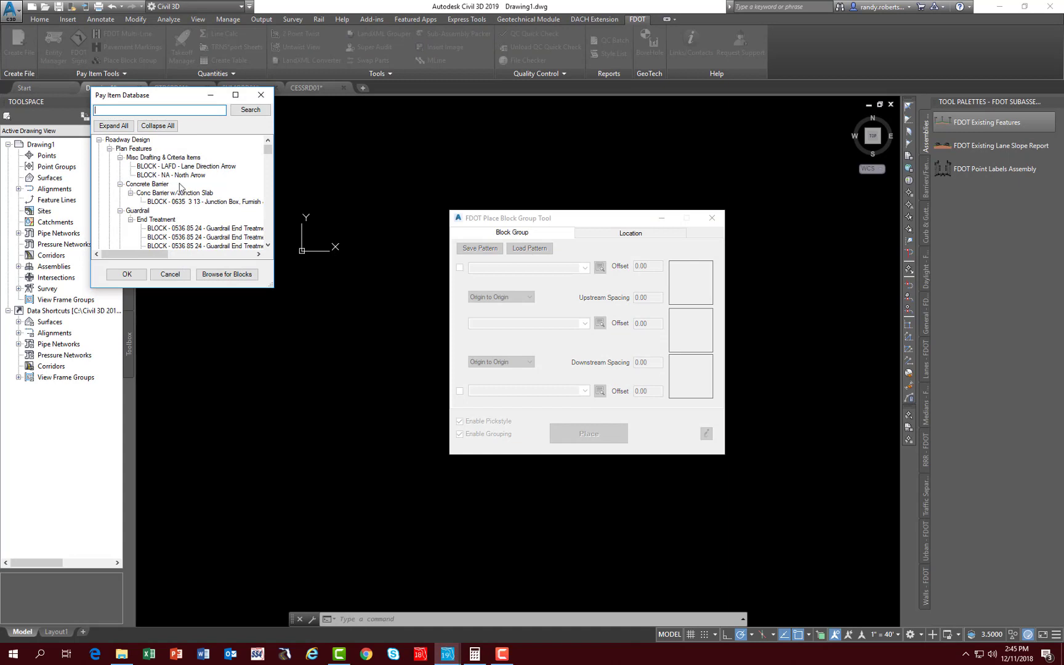
{"action": "left_click_drag", "start_coordinate": [266, 285], "coordinate": [342, 355]}
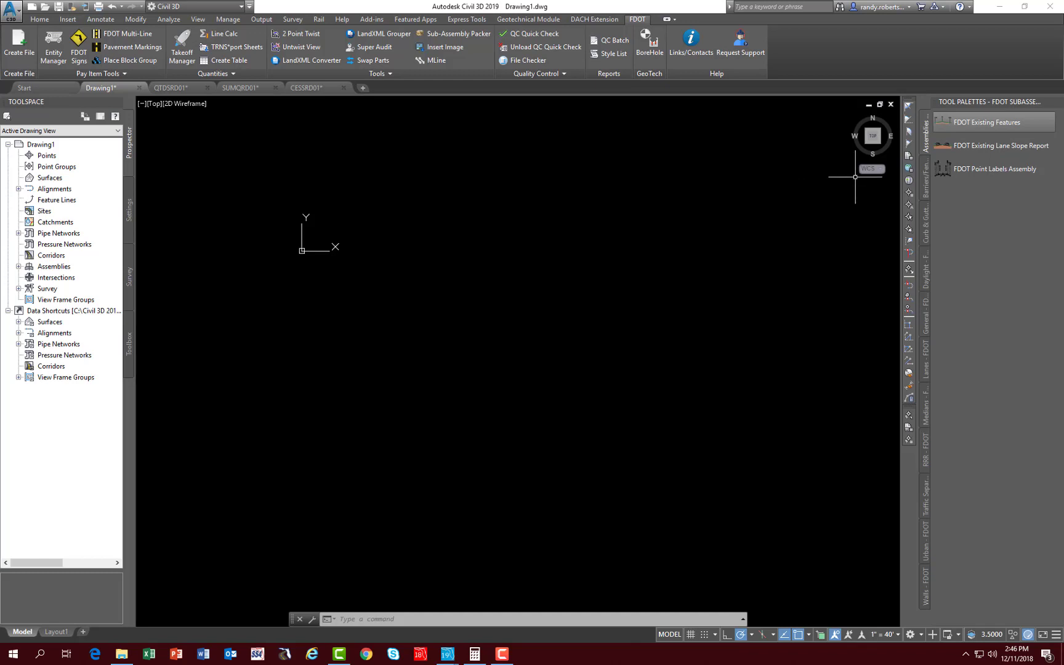
Switch the tool palettes to the FDOT Civil Blocks set and insert the CurbGutter block in the empty drawing.
{"action": "right_click", "coordinate": [982, 102]}
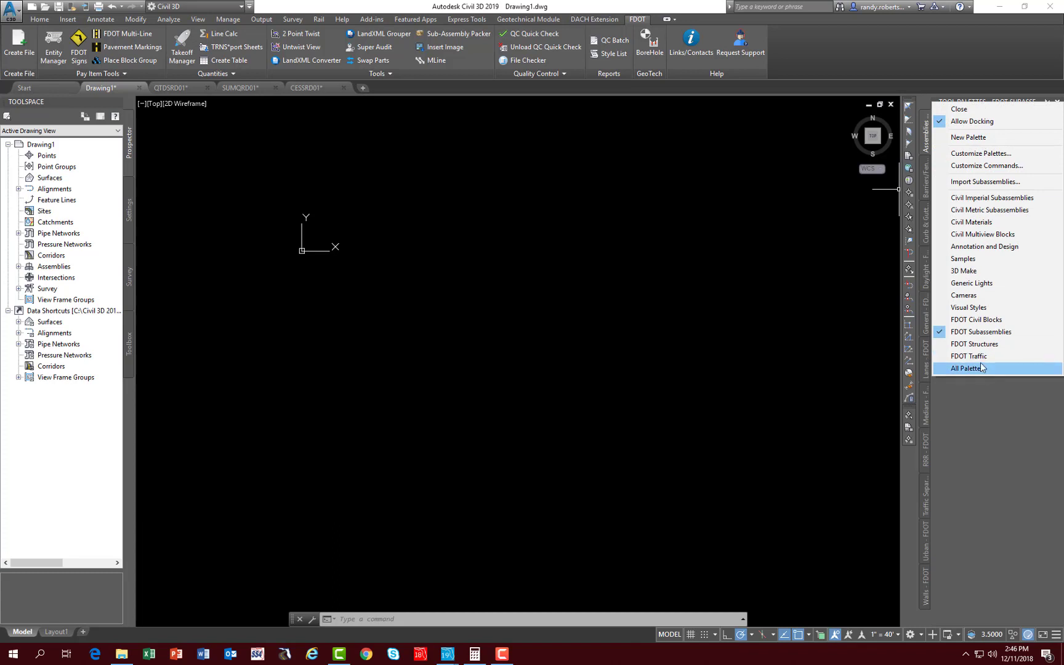
{"action": "left_click", "coordinate": [969, 322]}
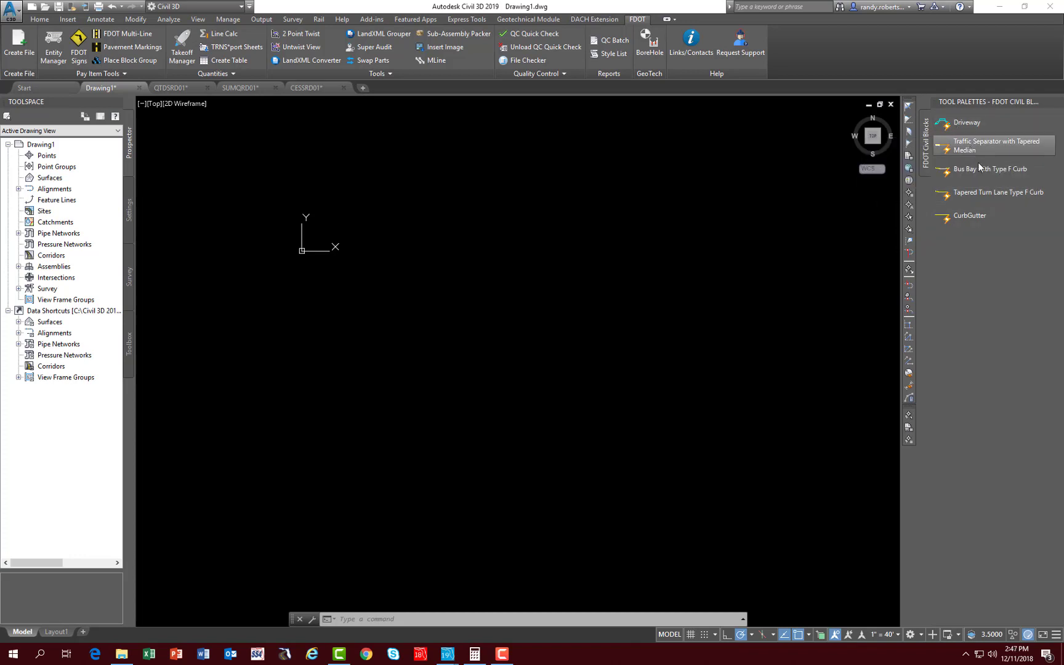
{"action": "left_click", "coordinate": [967, 217]}
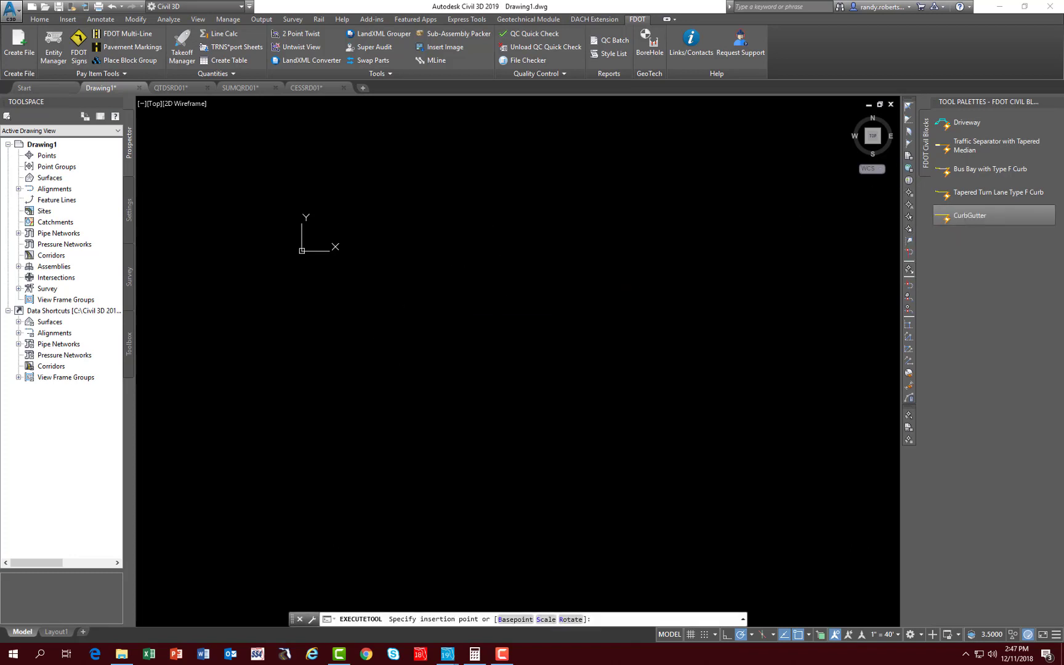
{"action": "left_click", "coordinate": [563, 288]}
{"action": "scroll", "coordinate": [564, 285], "scroll_direction": "up", "scroll_amount": 5}
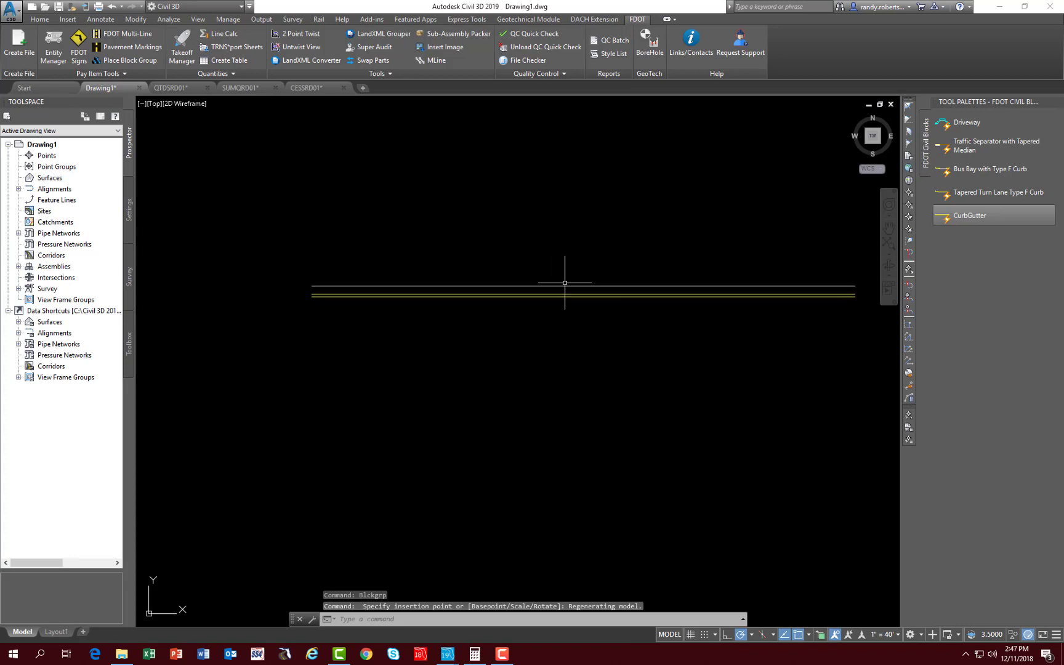
Change the inserted curb and gutter block to Type A Curb.
{"action": "left_click", "coordinate": [581, 295]}
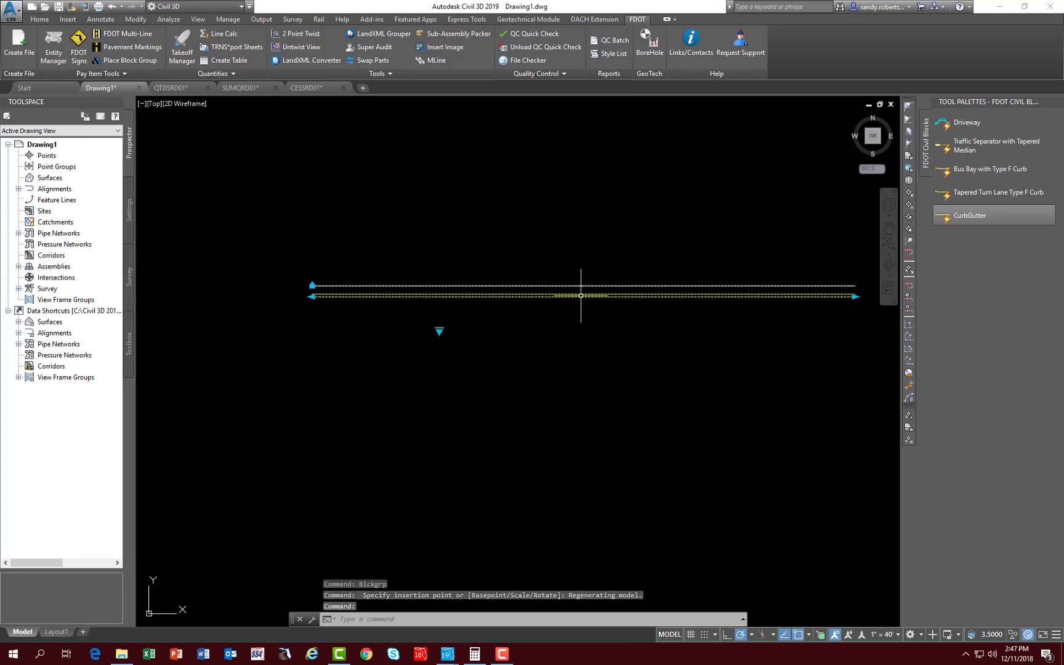
{"action": "left_click", "coordinate": [439, 330]}
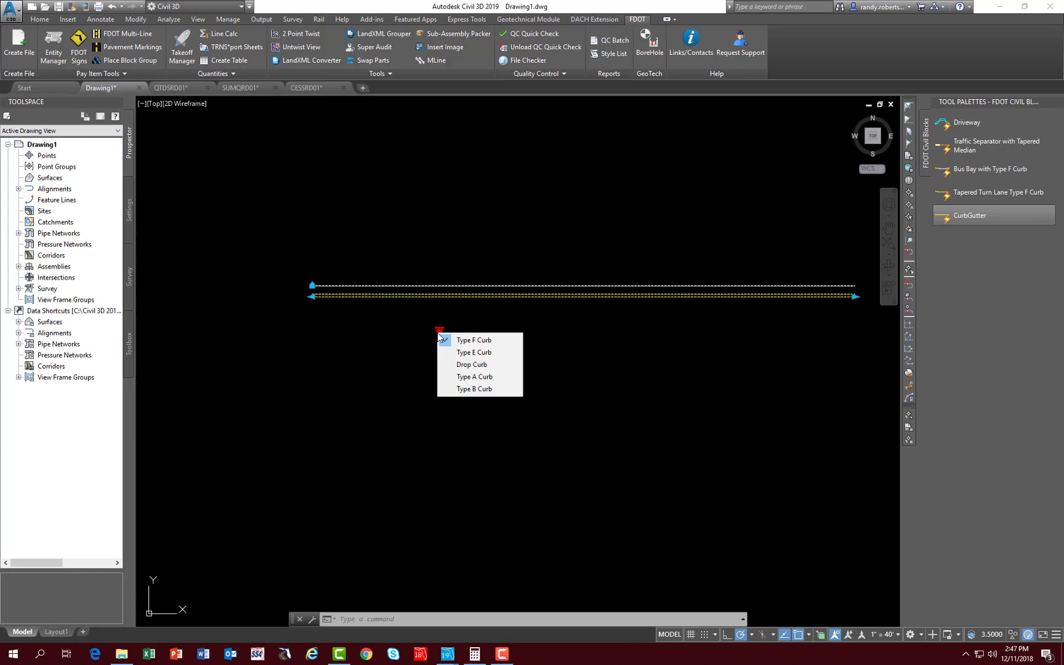
{"action": "left_click", "coordinate": [475, 376]}
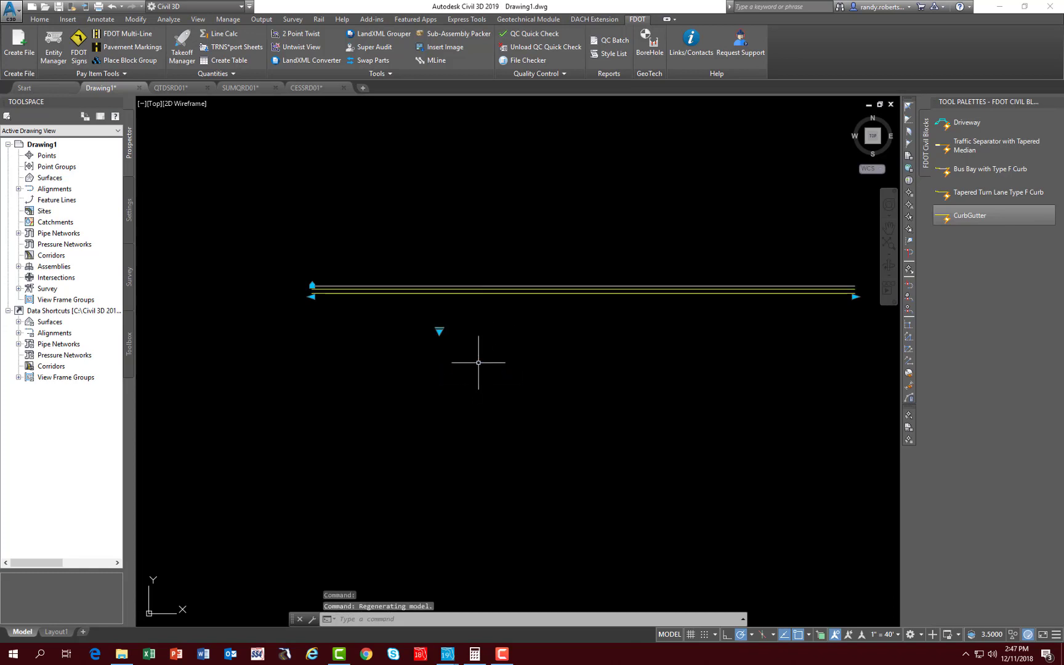
Open the curb block's properties and examine its available curb standards without choosing another one.
{"action": "right_click", "coordinate": [531, 256]}
{"action": "left_click", "coordinate": [568, 340]}
{"action": "scroll", "coordinate": [547, 339], "scroll_direction": "down", "scroll_amount": 2}
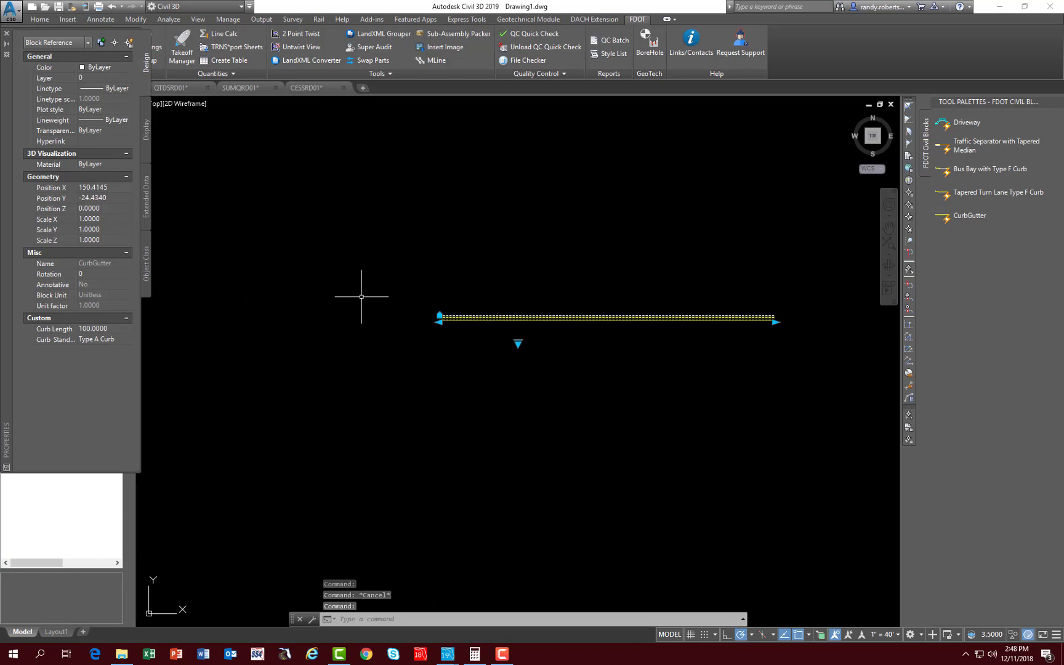
{"action": "left_click", "coordinate": [124, 338]}
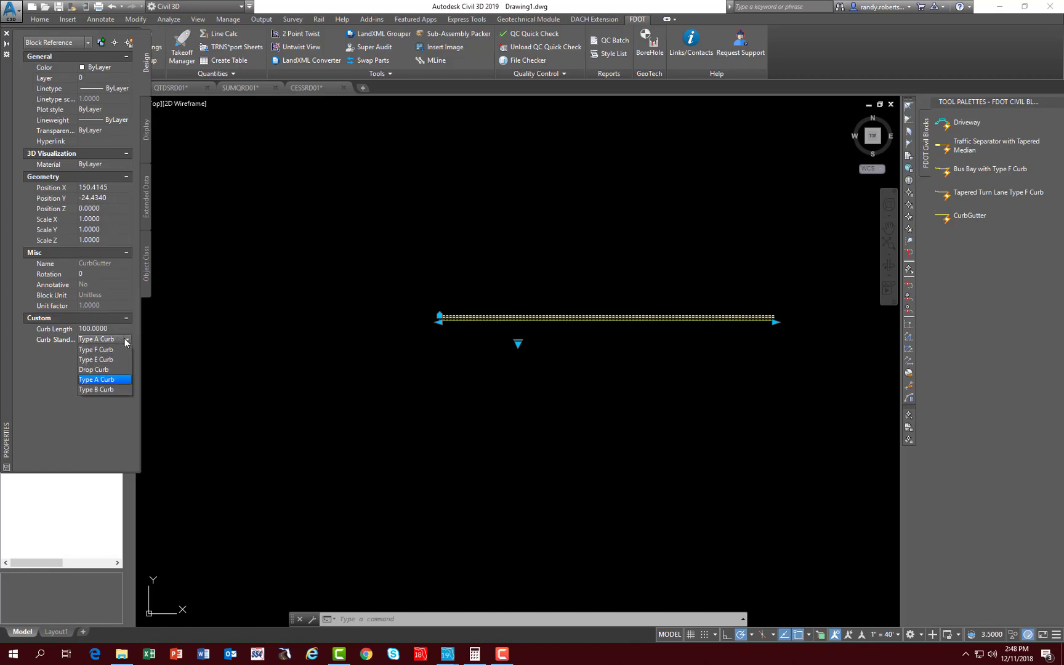
{"action": "left_click", "coordinate": [421, 421]}
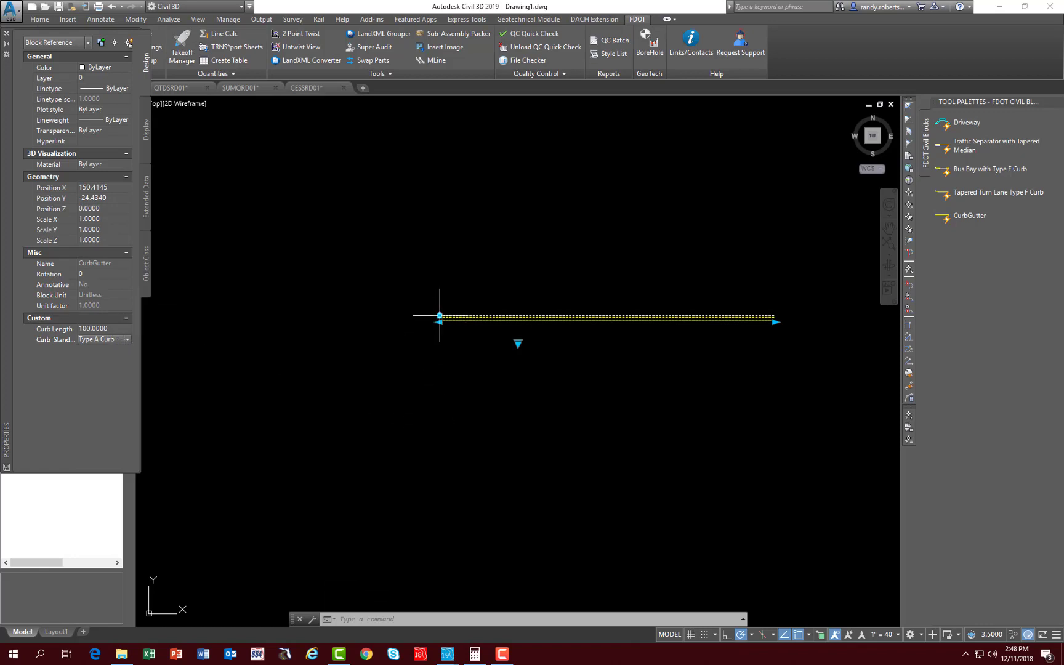